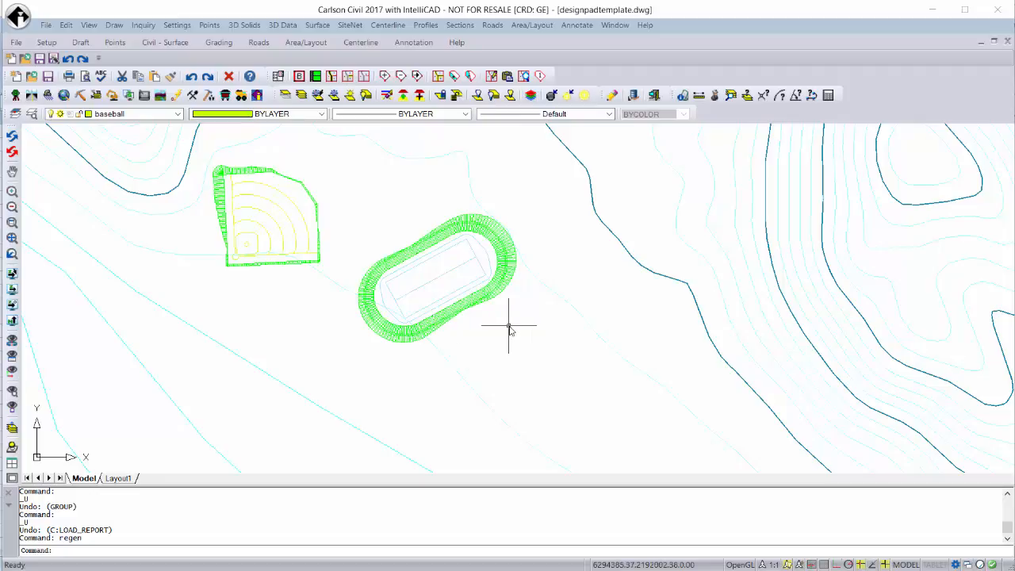
View the baseball.dwg template drawing and switch to footballfieldwithtrack.dwg.
{"action": "left_click", "coordinate": [615, 26]}
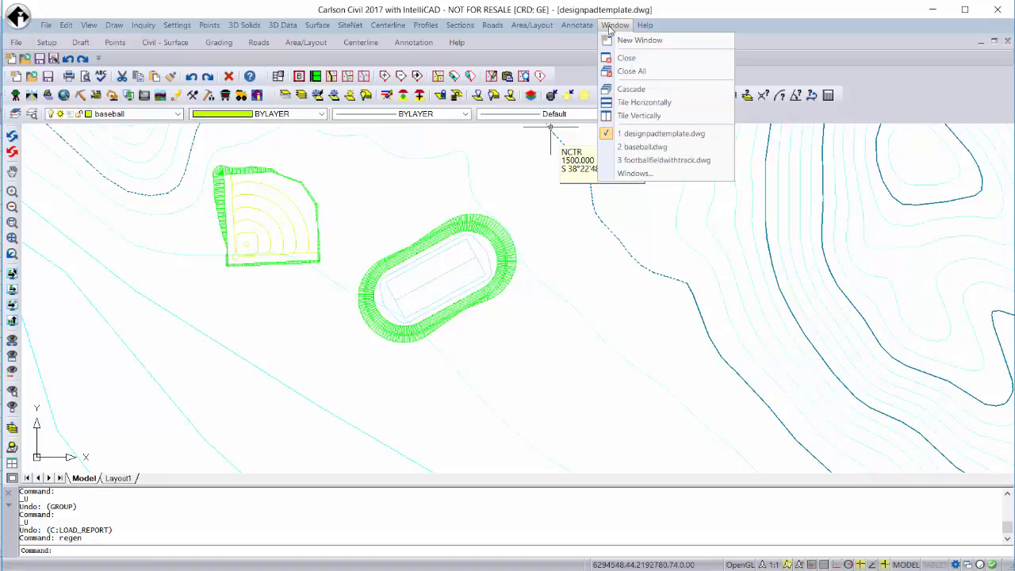
{"action": "left_click", "coordinate": [627, 147]}
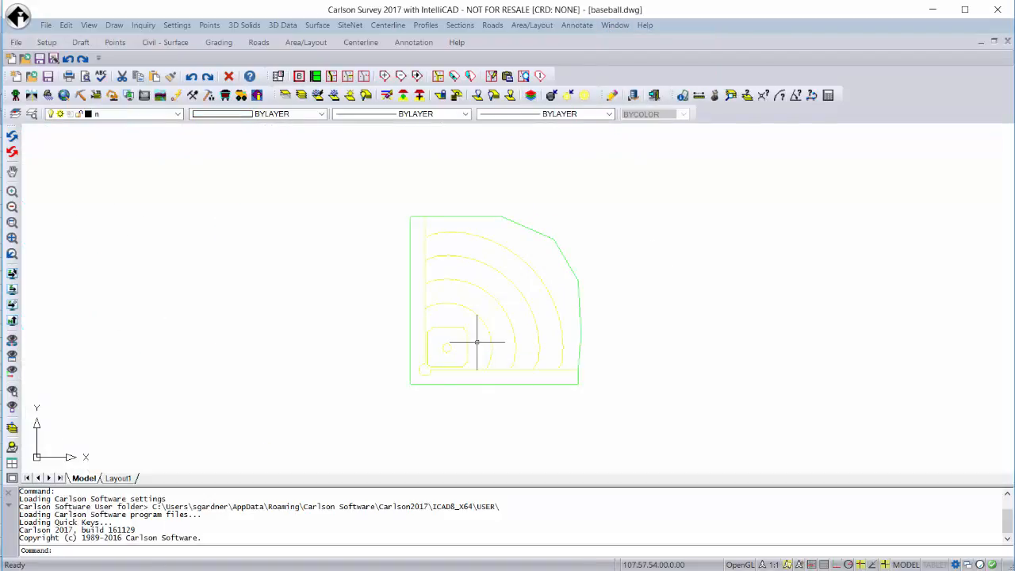
{"action": "left_click", "coordinate": [615, 25]}
{"action": "left_click", "coordinate": [637, 160]}
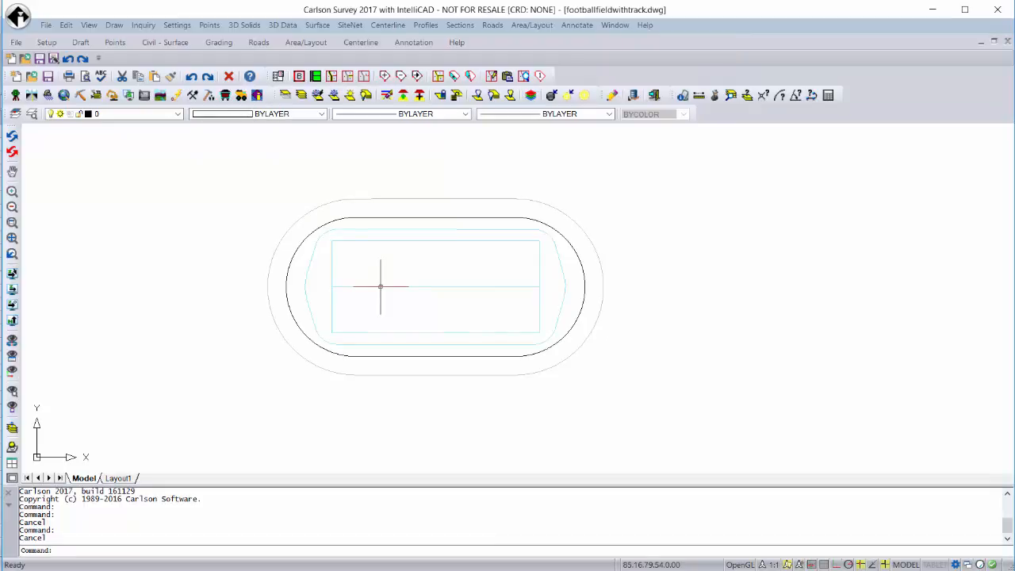
Turn on the Drawing Inspector and inspect the layer and elevation of the track boundary polylines.
{"action": "left_click", "coordinate": [144, 25]}
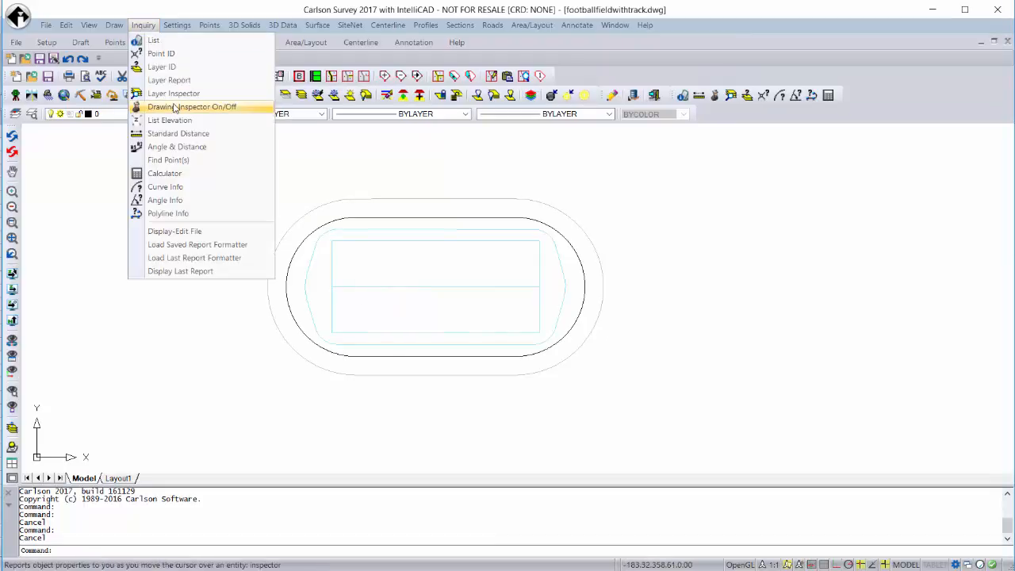
{"action": "left_click", "coordinate": [175, 108]}
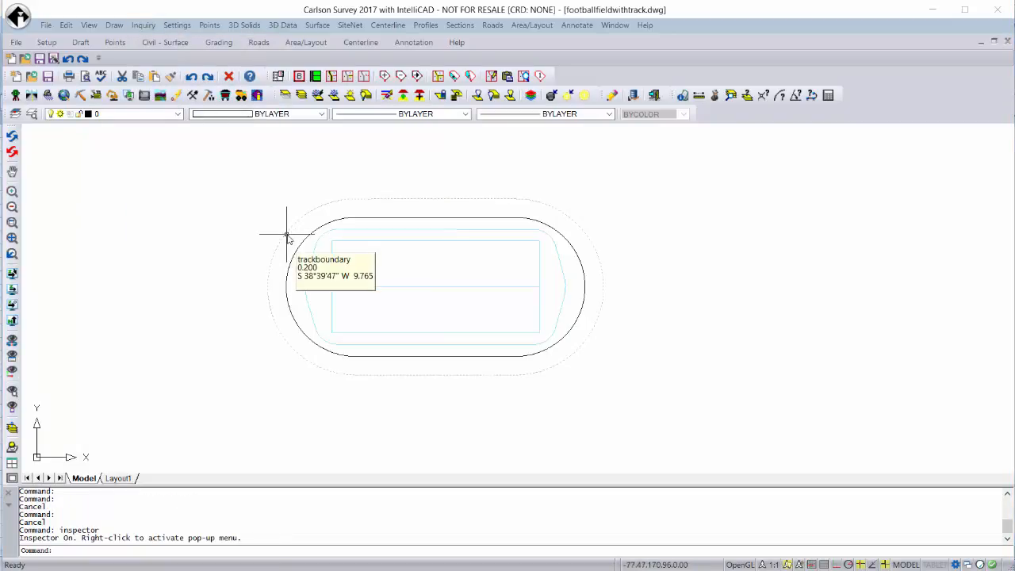
{"action": "mouse_move", "coordinate": [298, 252]}
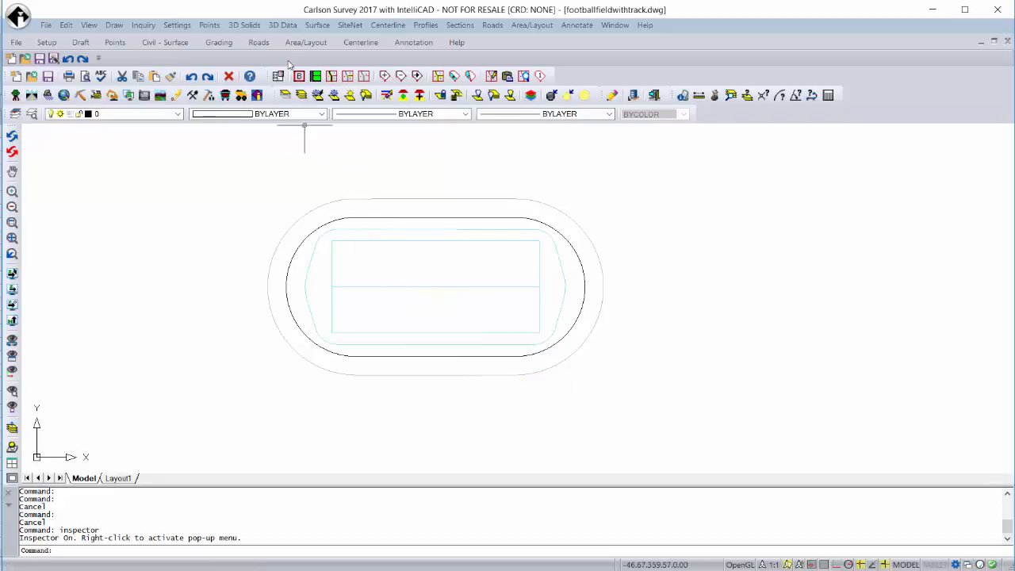
Review the vertex elevations of the football field's centre line with Edit-Assign Polyline Elevations, leaving them unedited.
{"action": "left_click", "coordinate": [283, 25]}
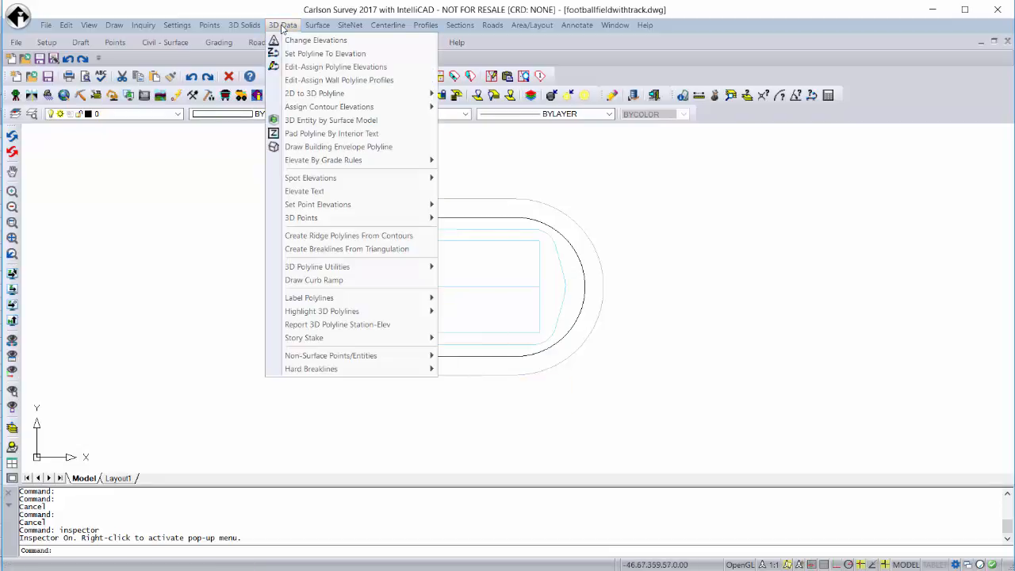
{"action": "left_click", "coordinate": [296, 70]}
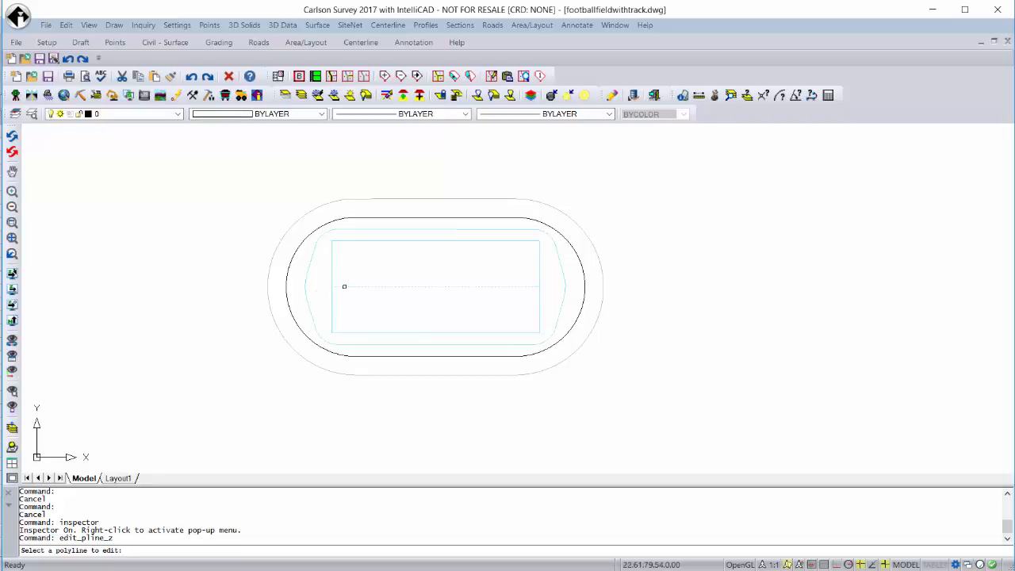
{"action": "left_click", "coordinate": [342, 286]}
{"action": "left_click", "coordinate": [465, 289]}
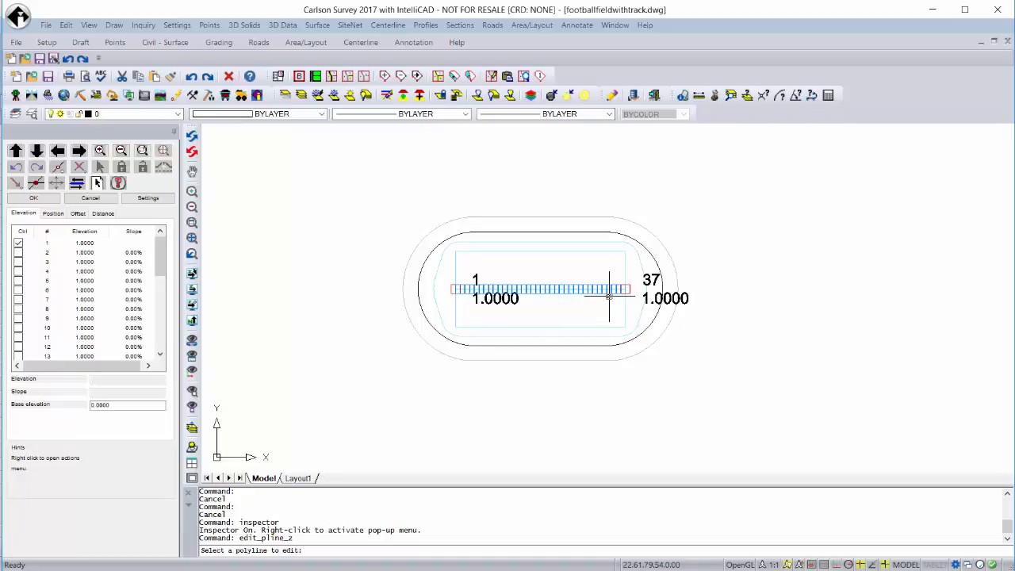
{"action": "left_click", "coordinate": [87, 202]}
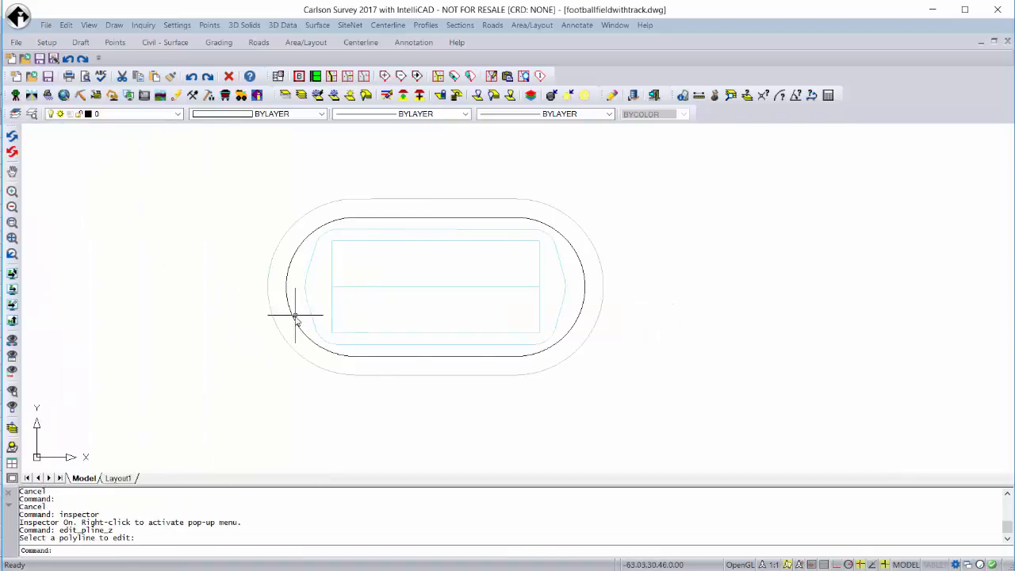
{"action": "left_click", "coordinate": [294, 319]}
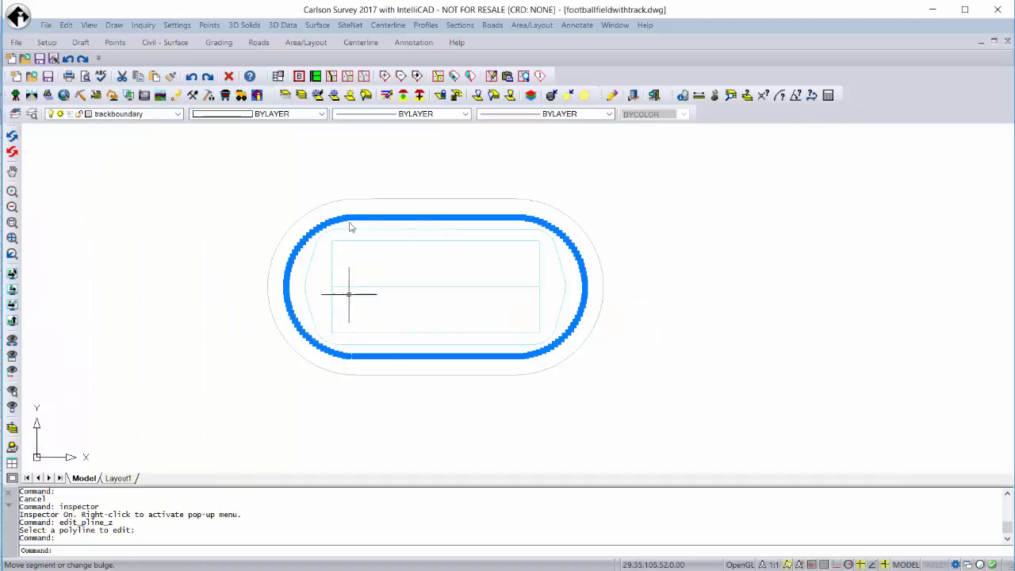
{"action": "right_click", "coordinate": [380, 230]}
{"action": "key", "text": "Escape"}
{"action": "key", "text": "Escape"}
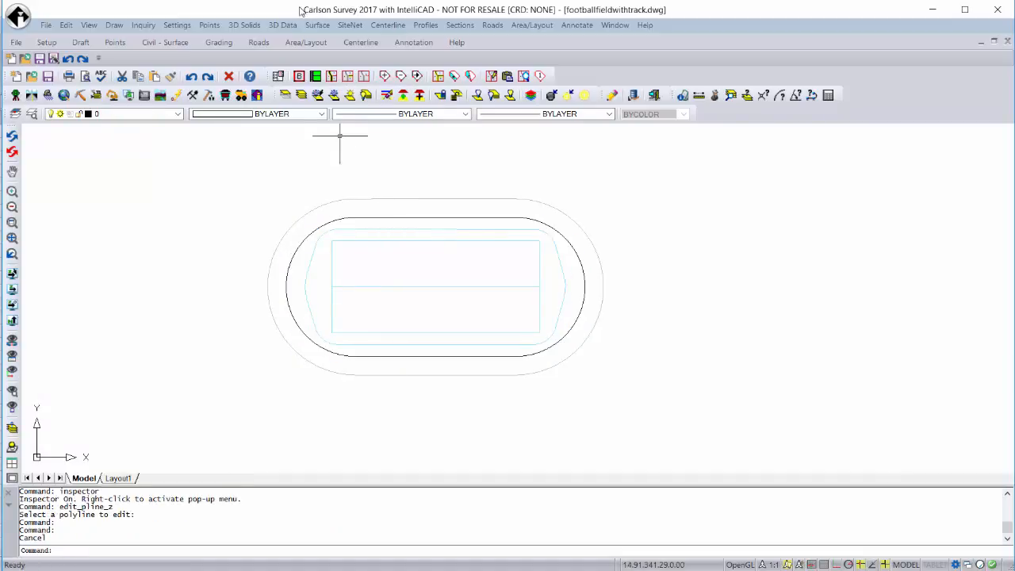
Review the elevations and slopes around the football field's rectangular outline with Edit-Assign Polyline Elevations, without editing them.
{"action": "left_click", "coordinate": [317, 25]}
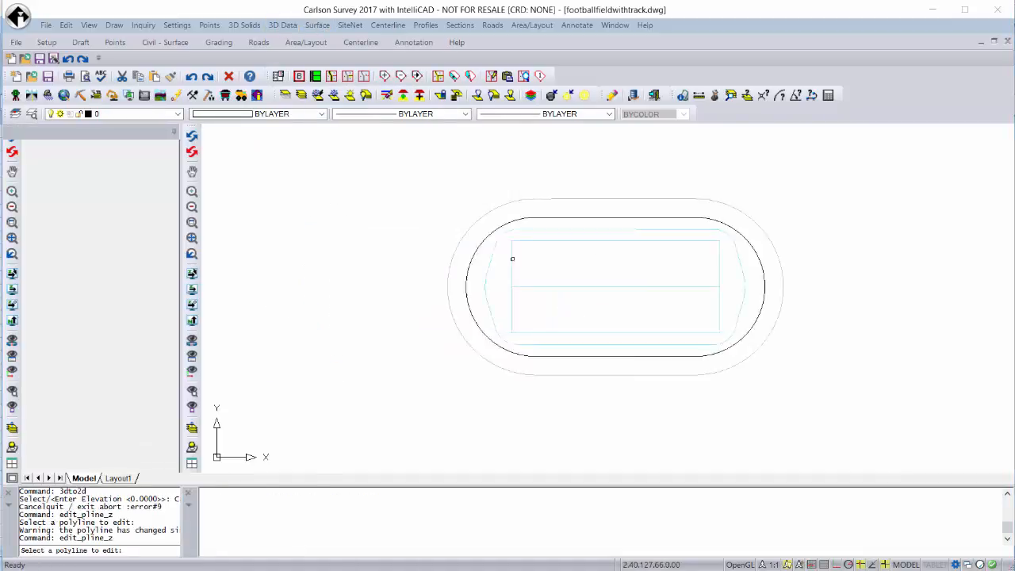
{"action": "left_click", "coordinate": [456, 265]}
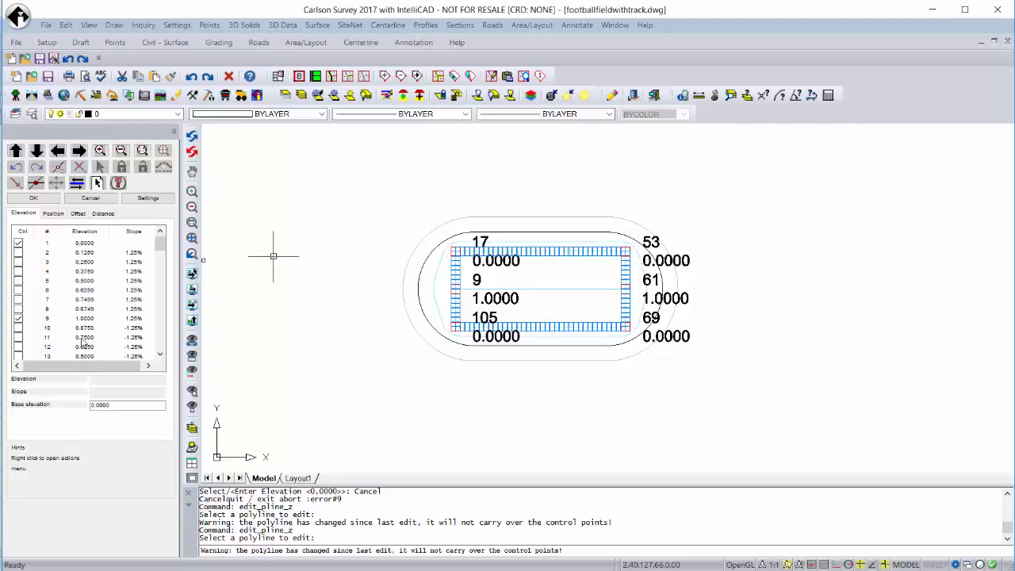
{"action": "left_click", "coordinate": [92, 200]}
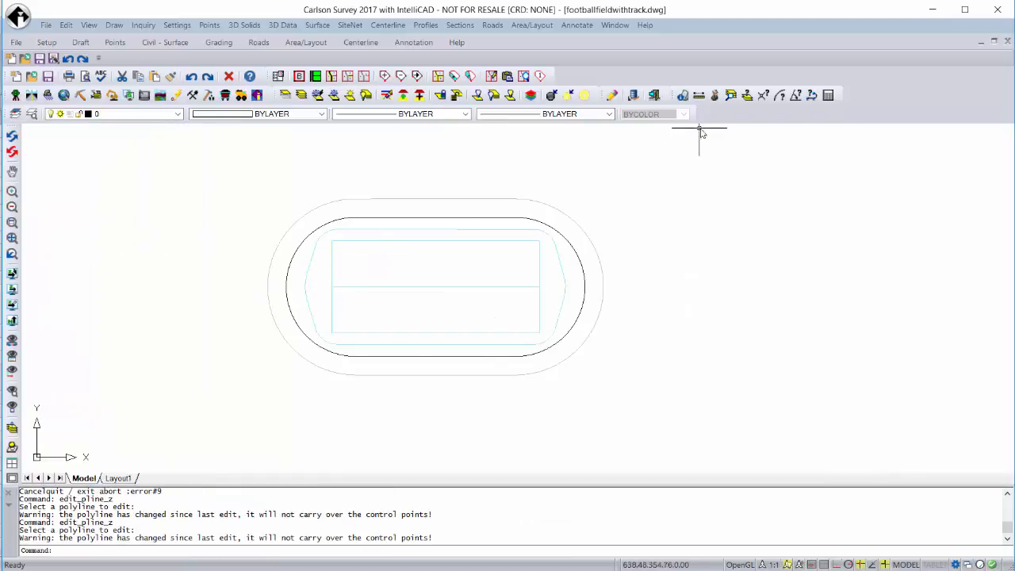
Switch back to designpadtemplate.dwg and bring the open area southeast of the football field into view.
{"action": "left_click", "coordinate": [615, 25]}
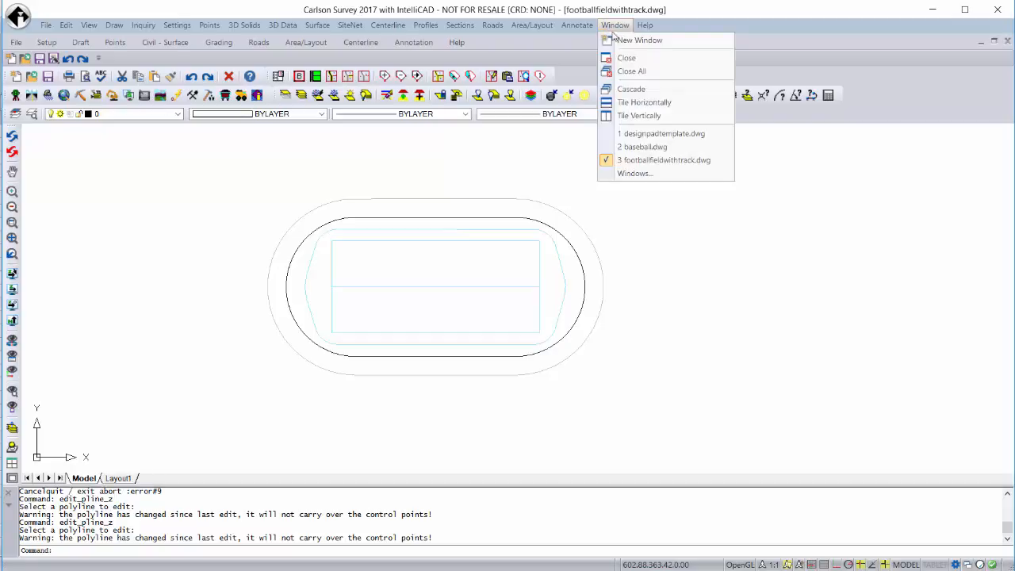
{"action": "left_click", "coordinate": [641, 137]}
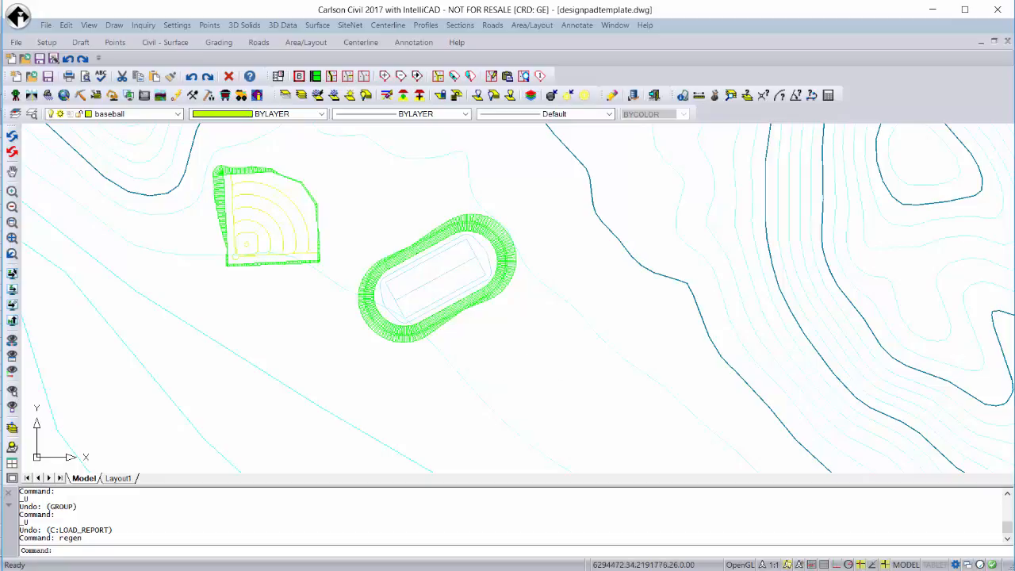
{"action": "mouse_move", "coordinate": [516, 385]}
{"action": "middle_mouse_down"}
{"action": "mouse_move", "coordinate": [402, 296]}
{"action": "mouse_move", "coordinate": [495, 348]}
{"action": "middle_mouse_up"}
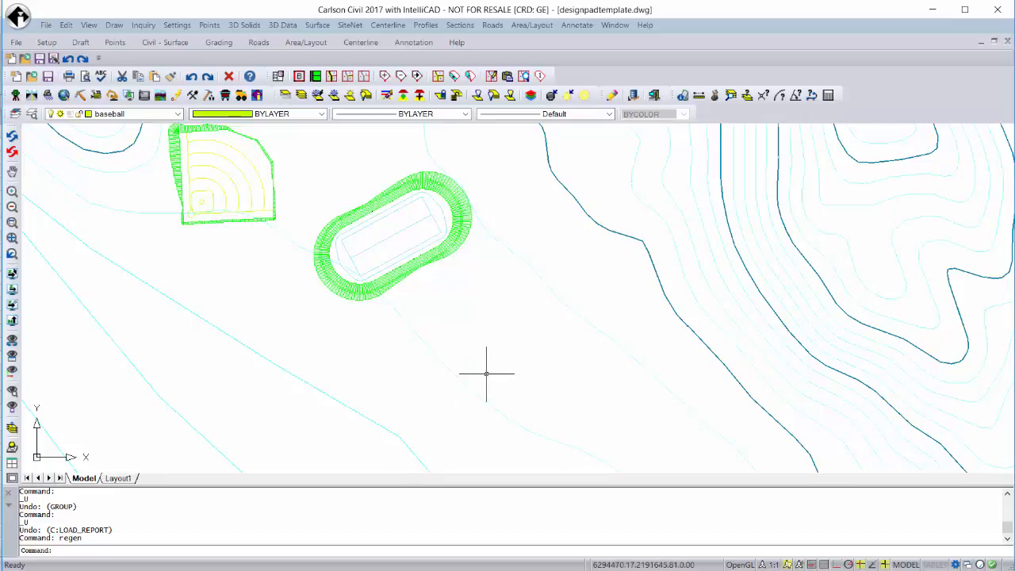
Insert the baseball block in the open area southeast of the football field, keeping scale 1 and the default East rotation.
{"action": "type", "text": "n"}
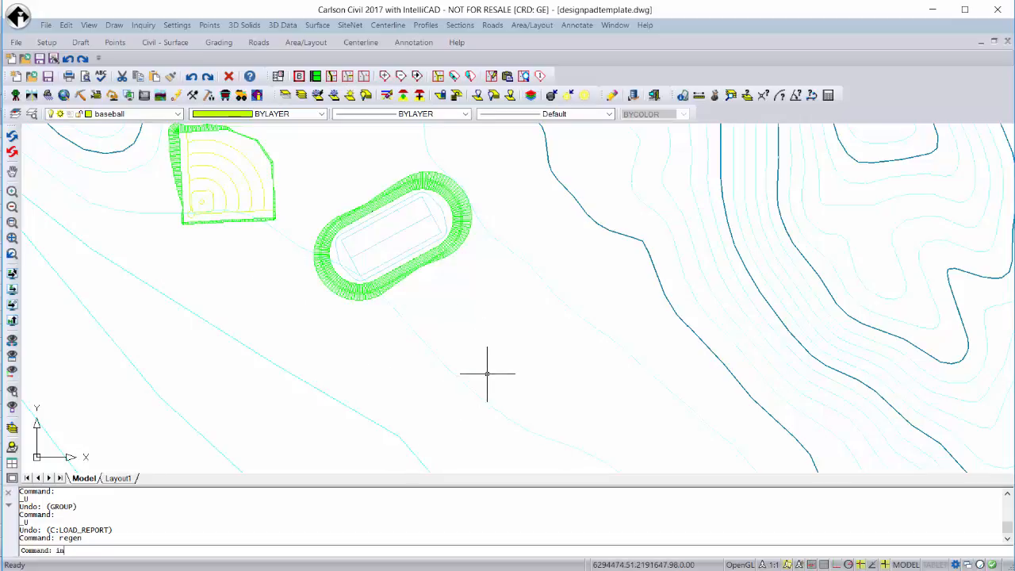
{"action": "type", "text": "sert"}
{"action": "key", "text": "Return"}
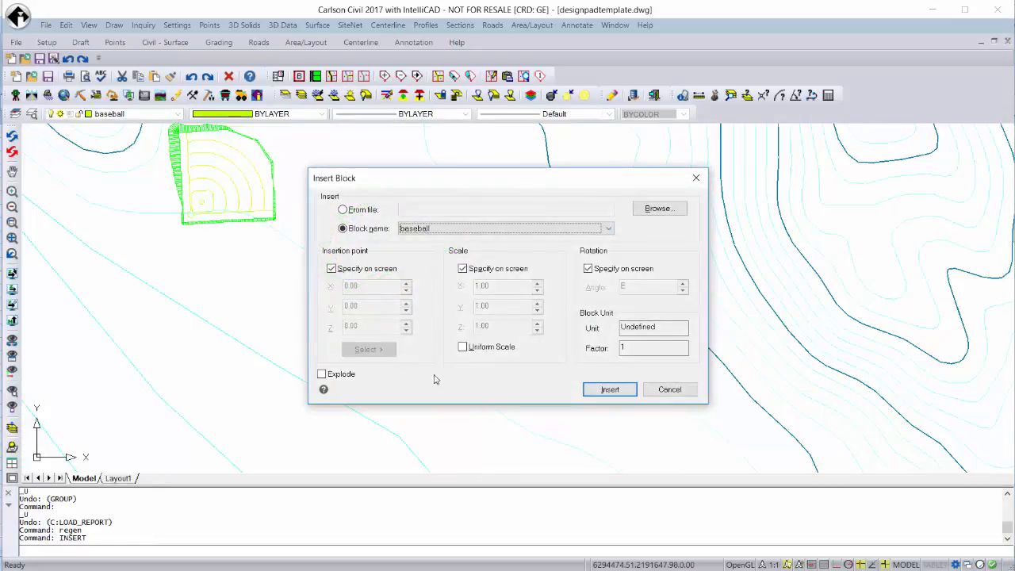
{"action": "left_click", "coordinate": [610, 228]}
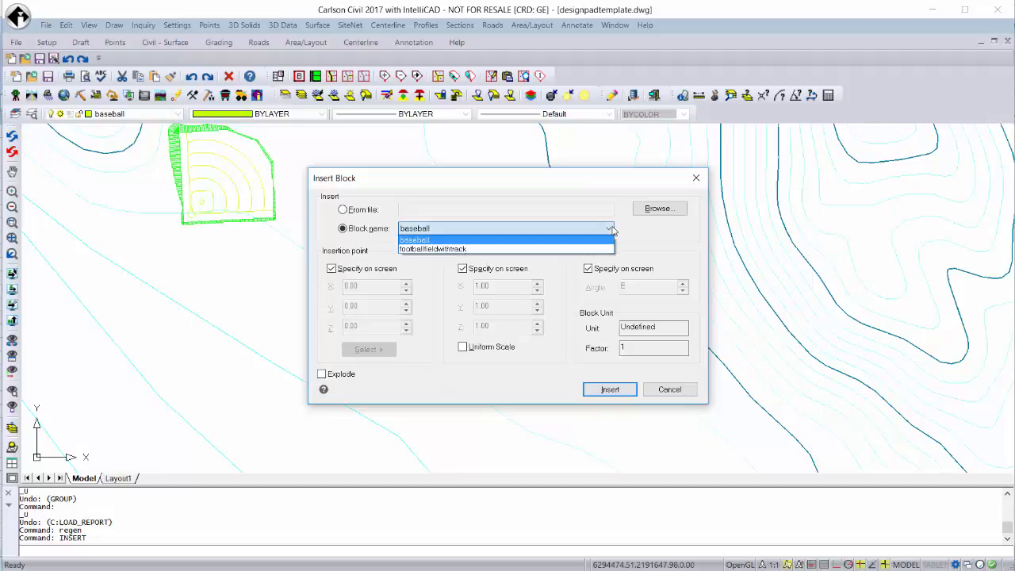
{"action": "left_click", "coordinate": [611, 229]}
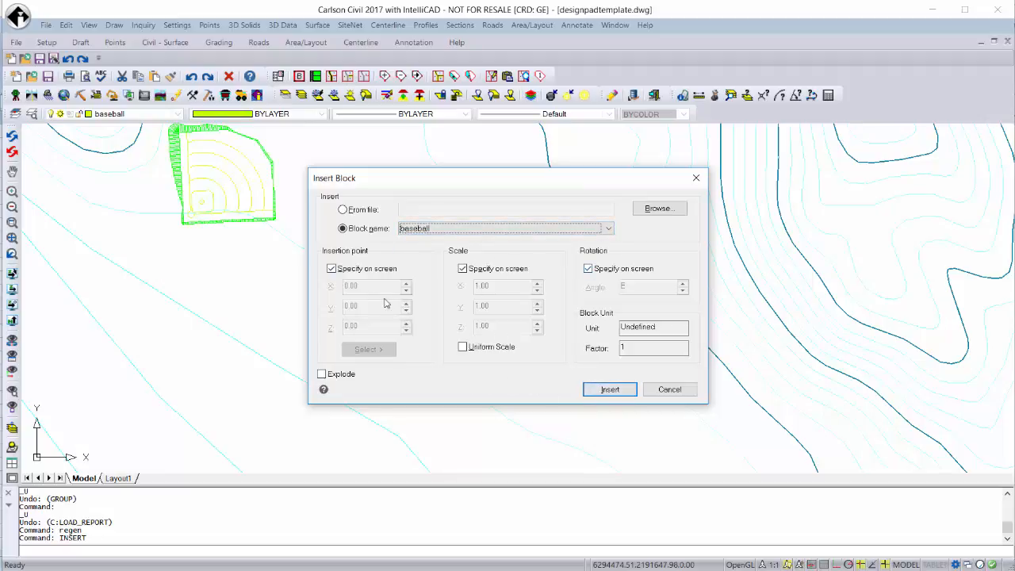
{"action": "left_click", "coordinate": [616, 392]}
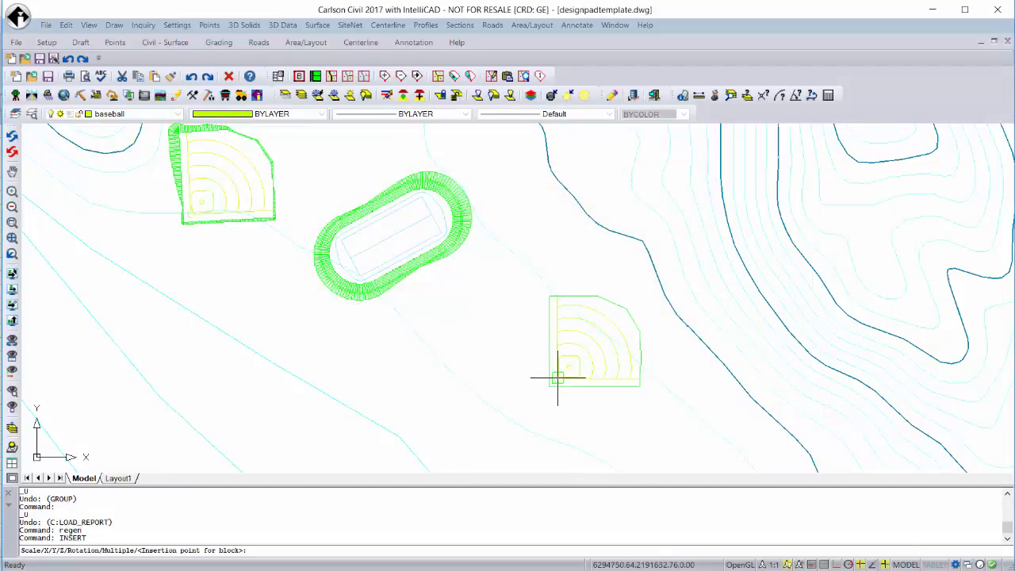
{"action": "left_click", "coordinate": [558, 378]}
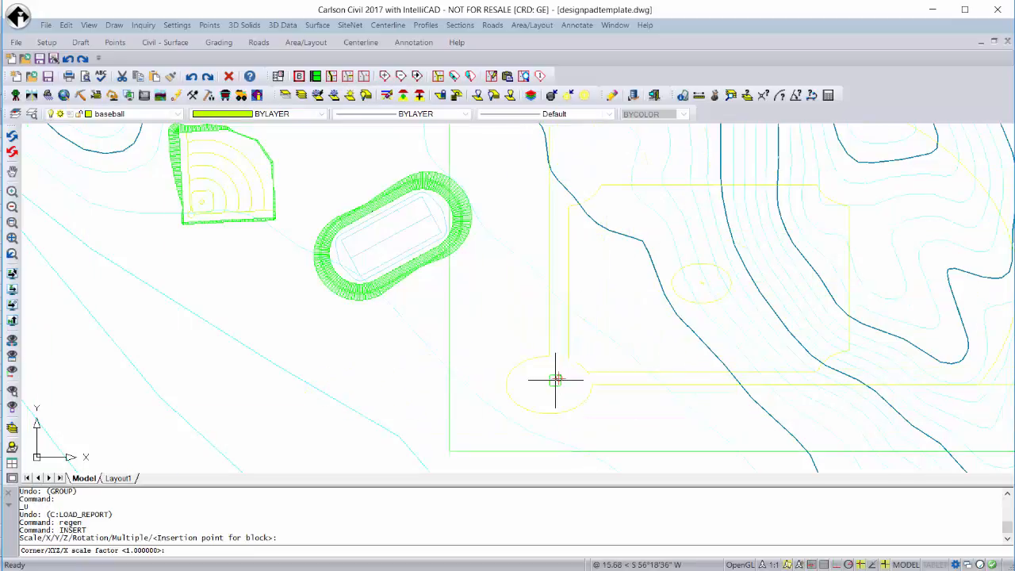
{"action": "key", "text": "Return"}
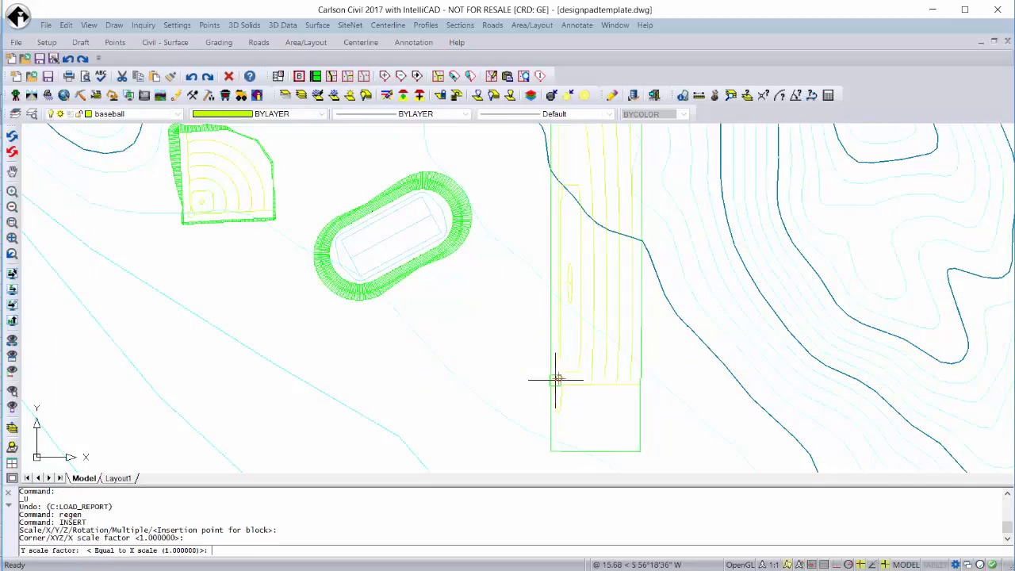
{"action": "key", "text": "Return"}
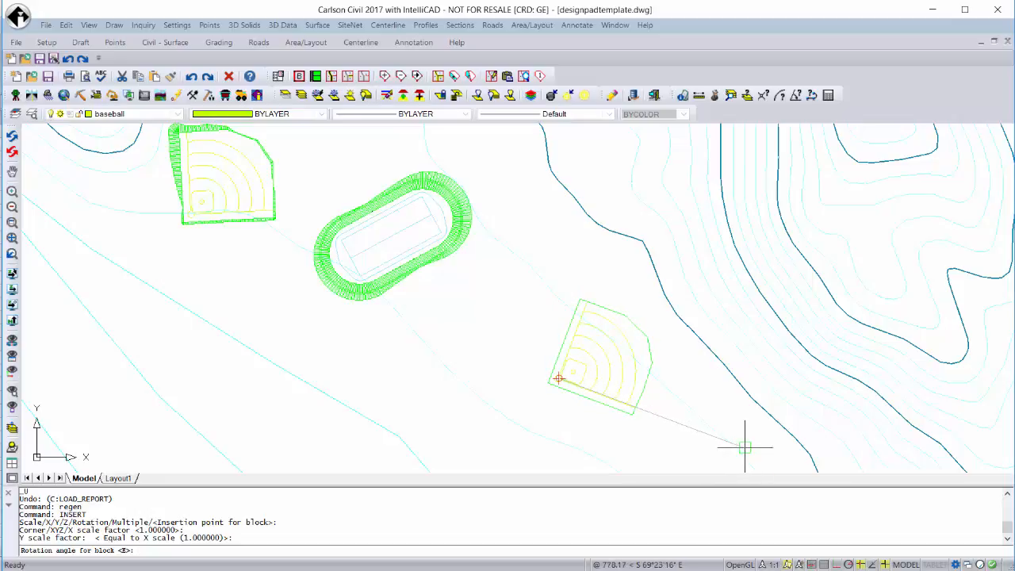
{"action": "key", "text": "Return"}
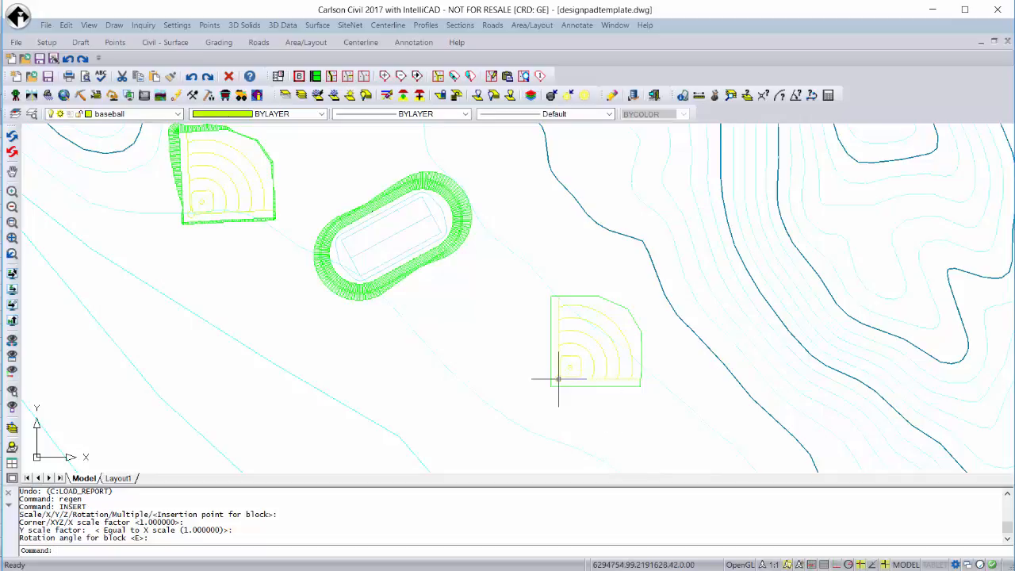
Turn on the Drawing Inspector and elevate the newly inserted baseball block from eg.tin with 3D Entity by Surface Model.
{"action": "left_click", "coordinate": [144, 26]}
{"action": "left_click", "coordinate": [176, 107]}
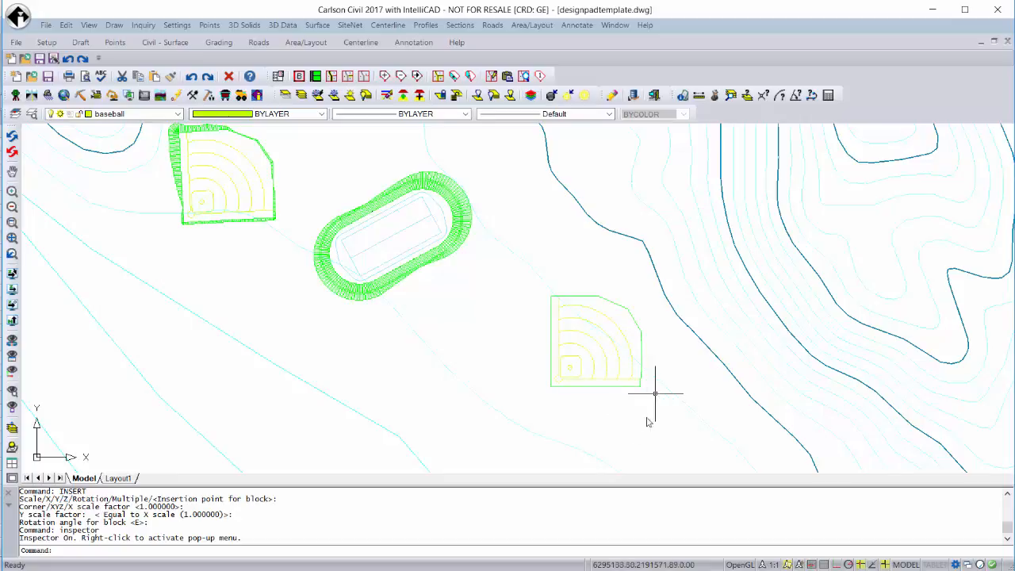
{"action": "left_click", "coordinate": [283, 25]}
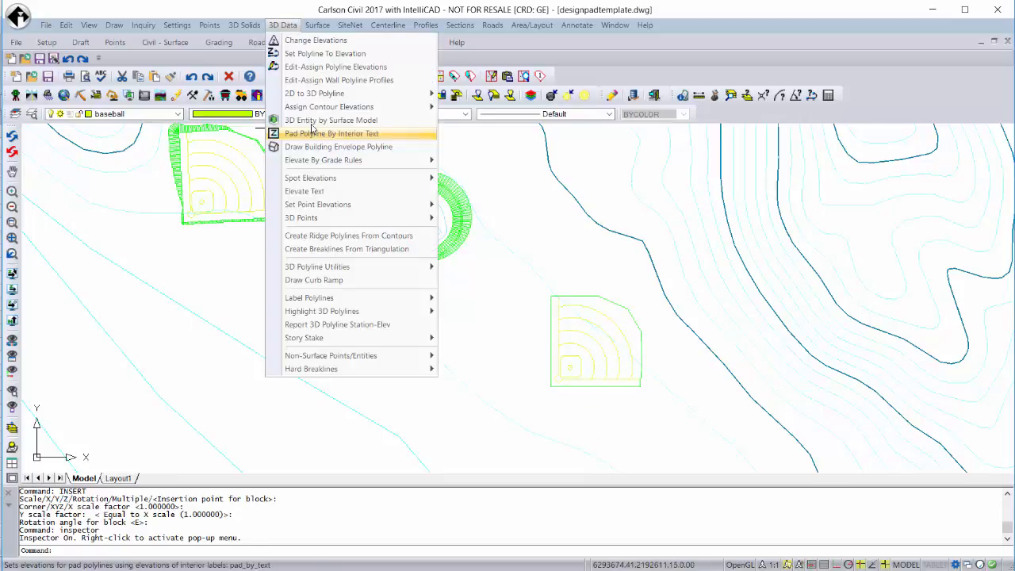
{"action": "left_click", "coordinate": [315, 121]}
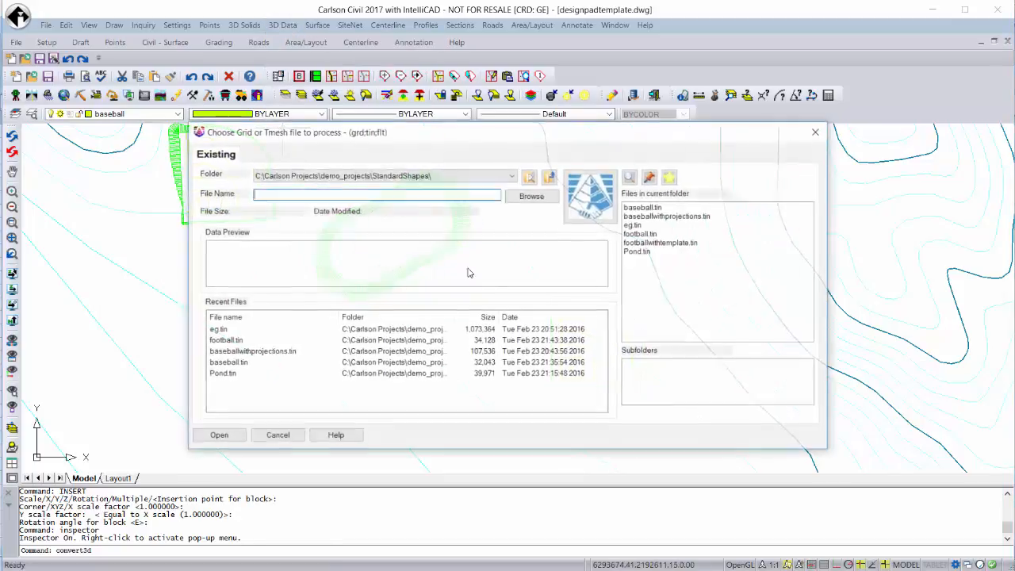
{"action": "left_click", "coordinate": [634, 225]}
{"action": "left_click", "coordinate": [216, 435]}
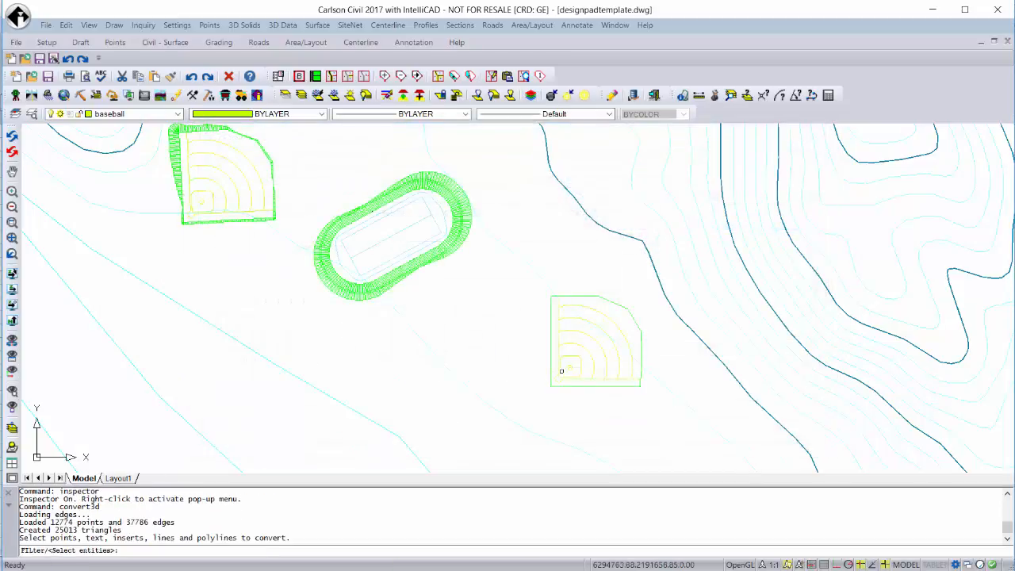
{"action": "left_click", "coordinate": [559, 371]}
{"action": "key", "text": "Return"}
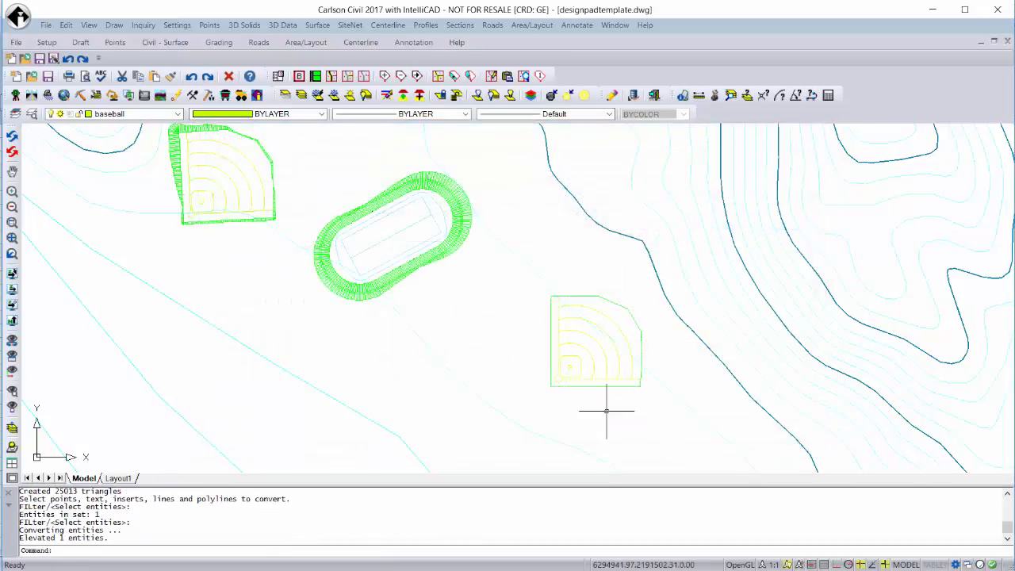
Explode the newly placed baseball block southeast of the football field into its individual entities.
{"action": "mouse_move", "coordinate": [567, 355]}
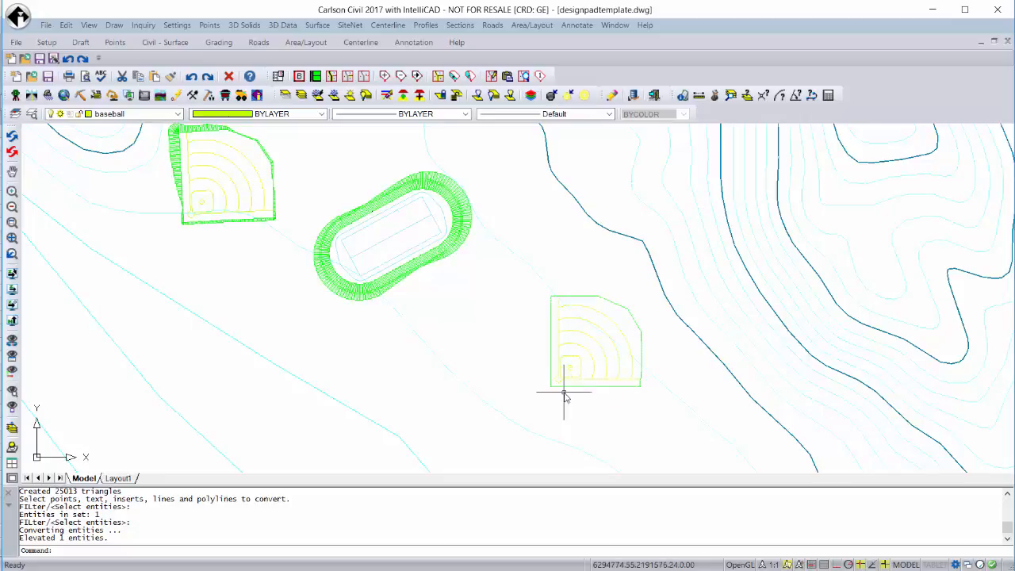
{"action": "type", "text": "explode"}
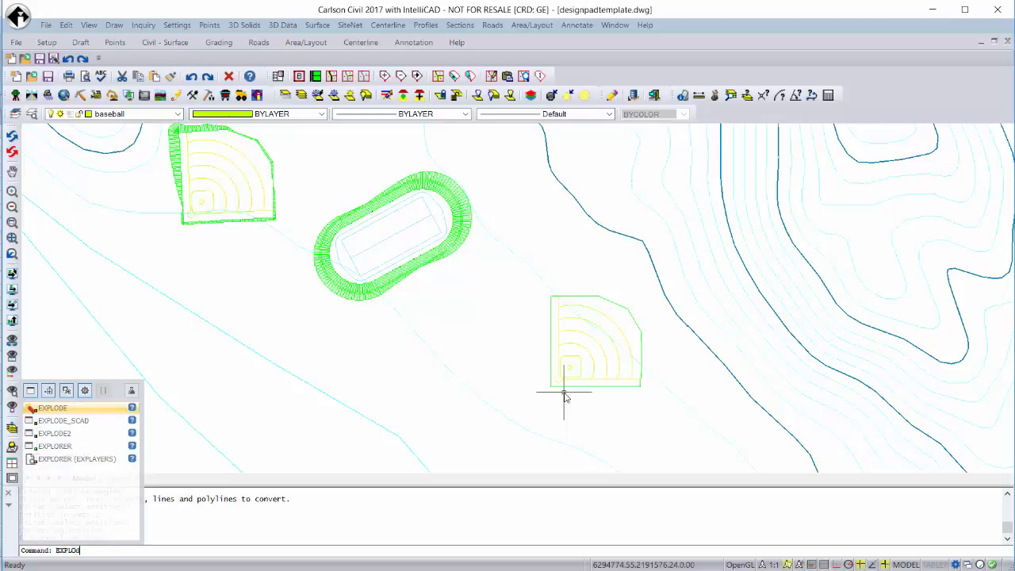
{"action": "key", "text": "Return"}
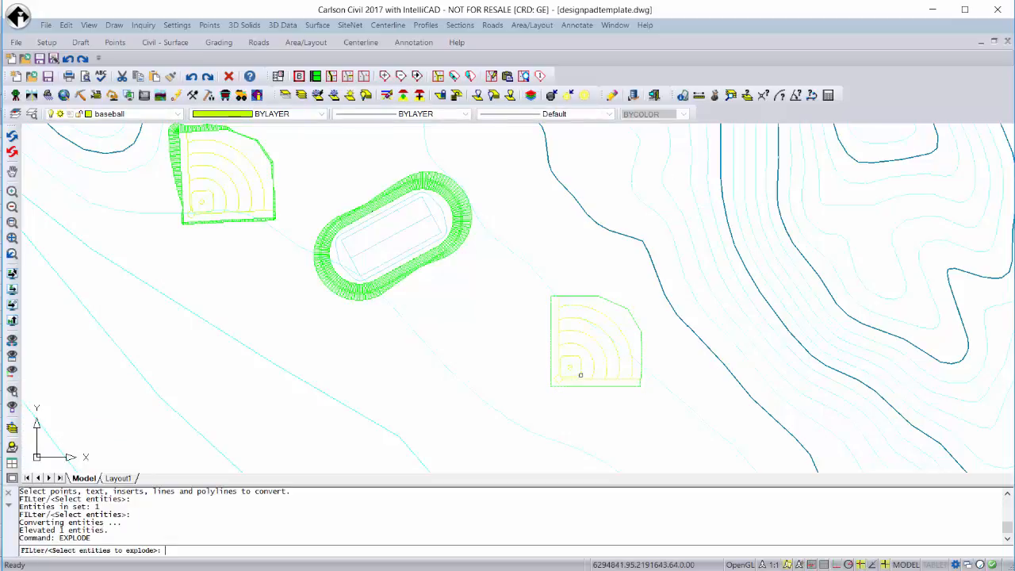
{"action": "left_click", "coordinate": [581, 376]}
{"action": "key", "text": "Return"}
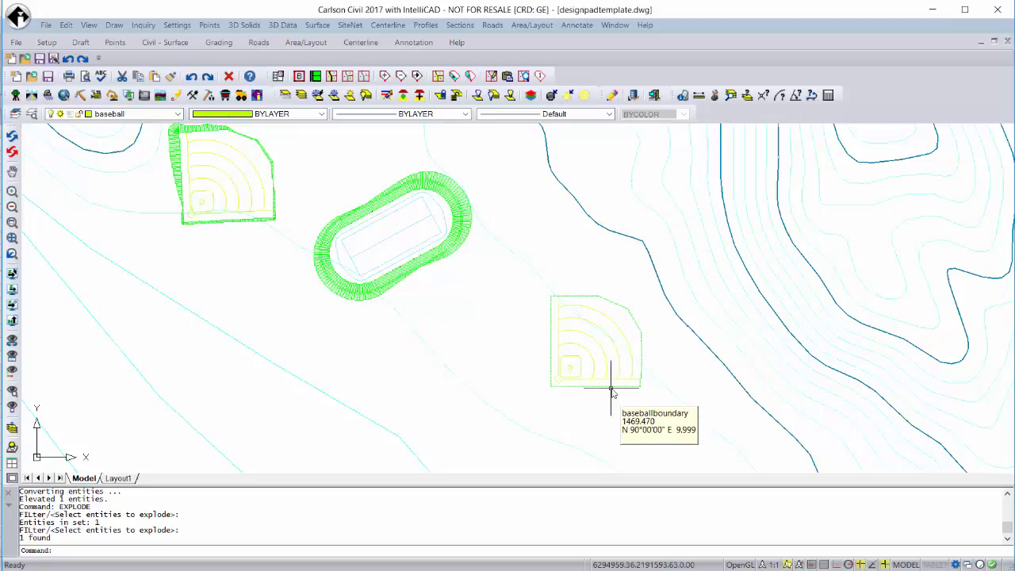
Set up Triangulate & Contour to write the new field's surface to the triangulation file baseball2 in the StandardShapes folder.
{"action": "left_click", "coordinate": [326, 27]}
{"action": "left_click", "coordinate": [353, 71]}
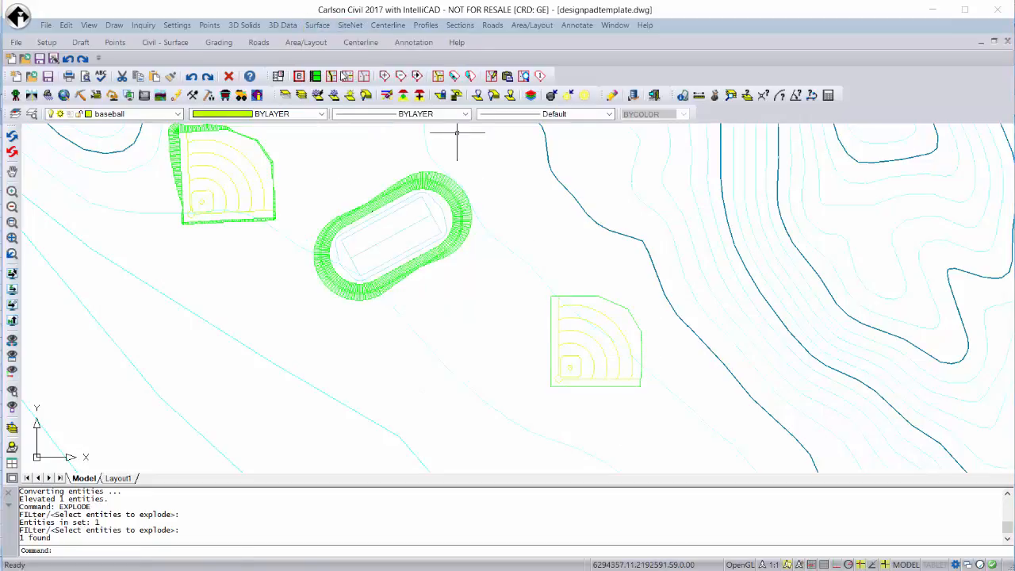
{"action": "left_click", "coordinate": [363, 125]}
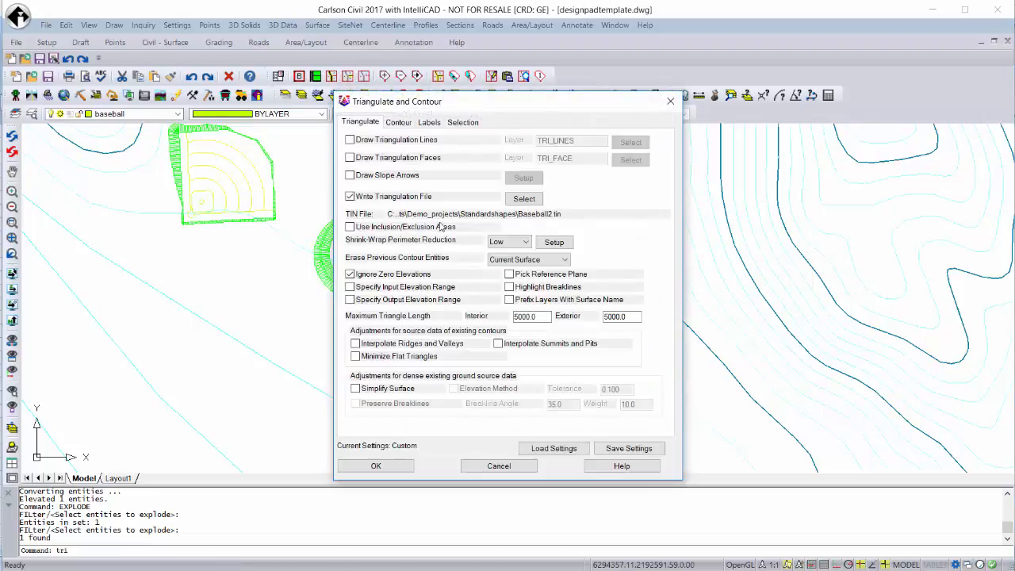
{"action": "left_click", "coordinate": [530, 200]}
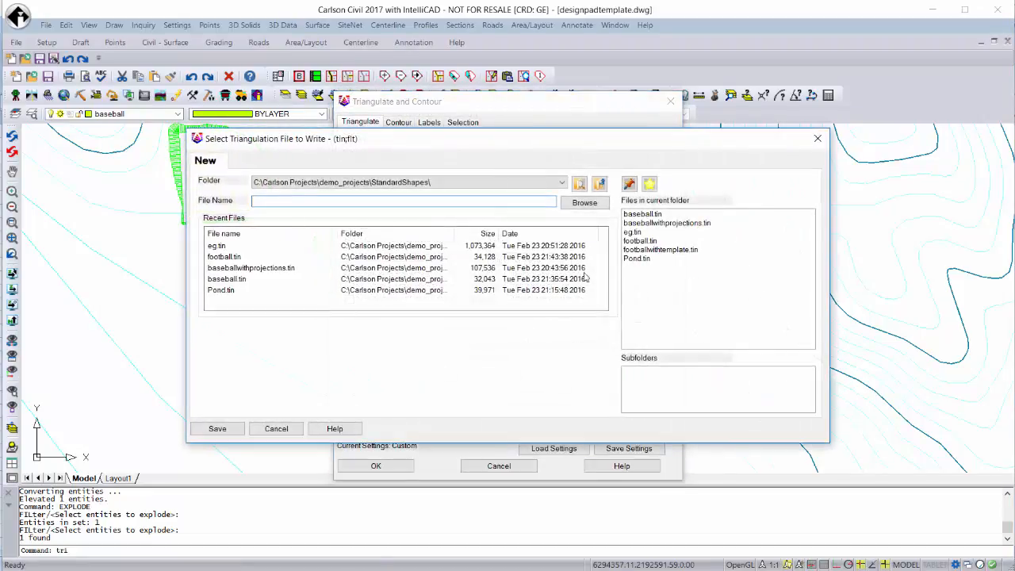
{"action": "type", "text": "baseball2"}
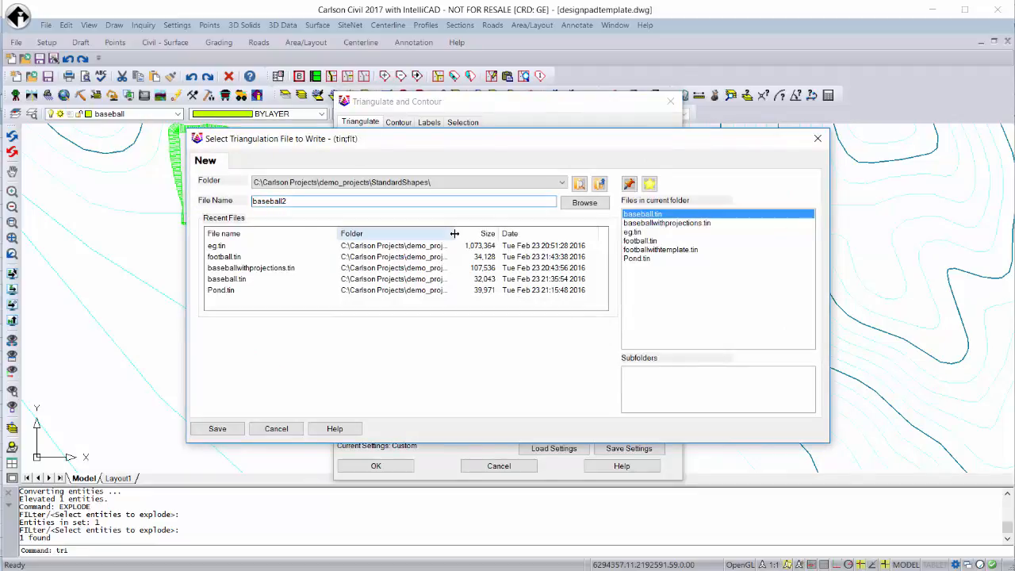
{"action": "left_click", "coordinate": [219, 429]}
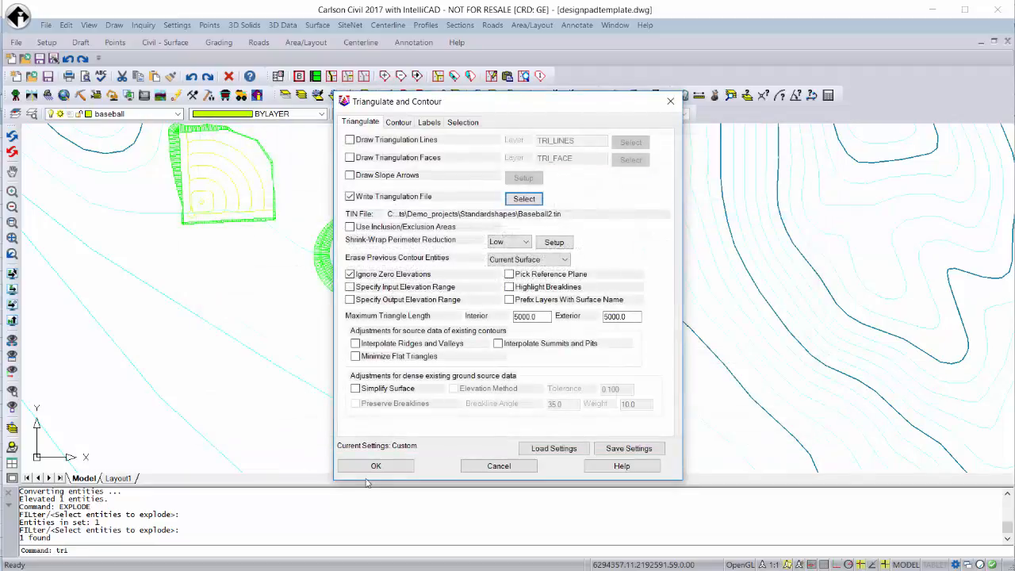
{"action": "left_click", "coordinate": [377, 466]}
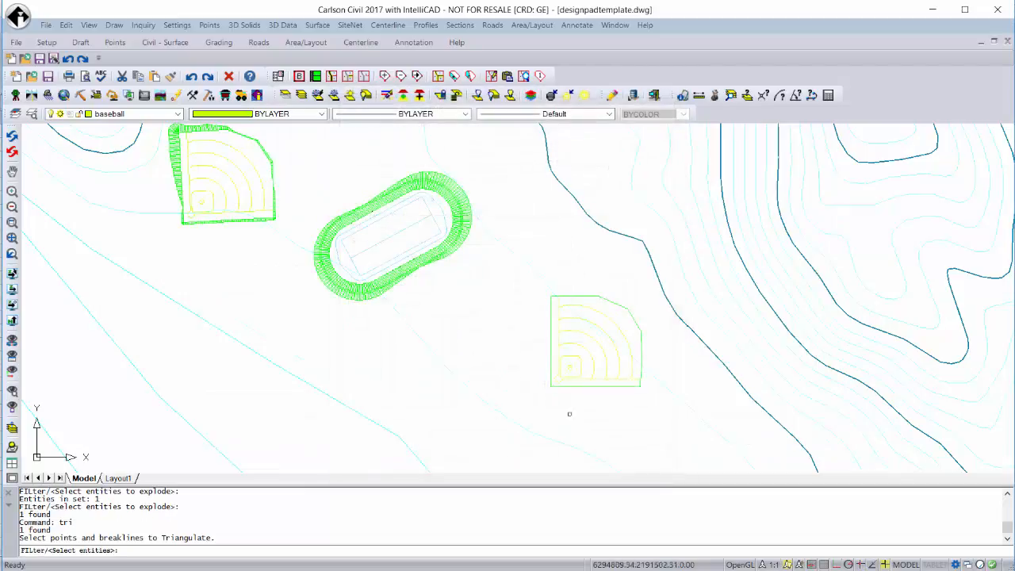
Triangulate all linework of the exploded southeast baseball field and exit the data problem log.
{"action": "left_click", "coordinate": [590, 394]}
{"action": "left_click", "coordinate": [542, 334]}
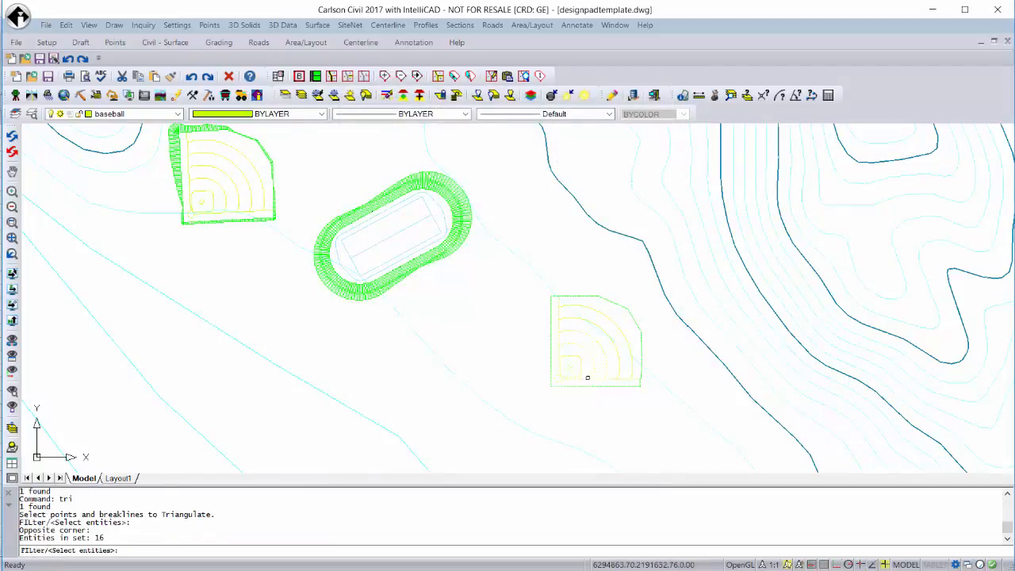
{"action": "left_click", "coordinate": [571, 327]}
{"action": "left_click", "coordinate": [538, 316]}
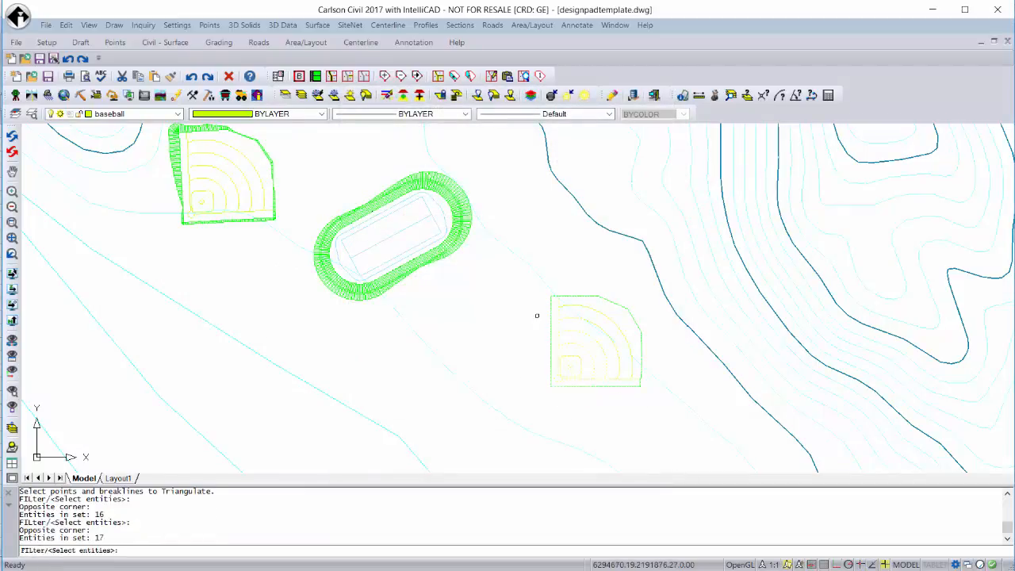
{"action": "left_click", "coordinate": [646, 403]}
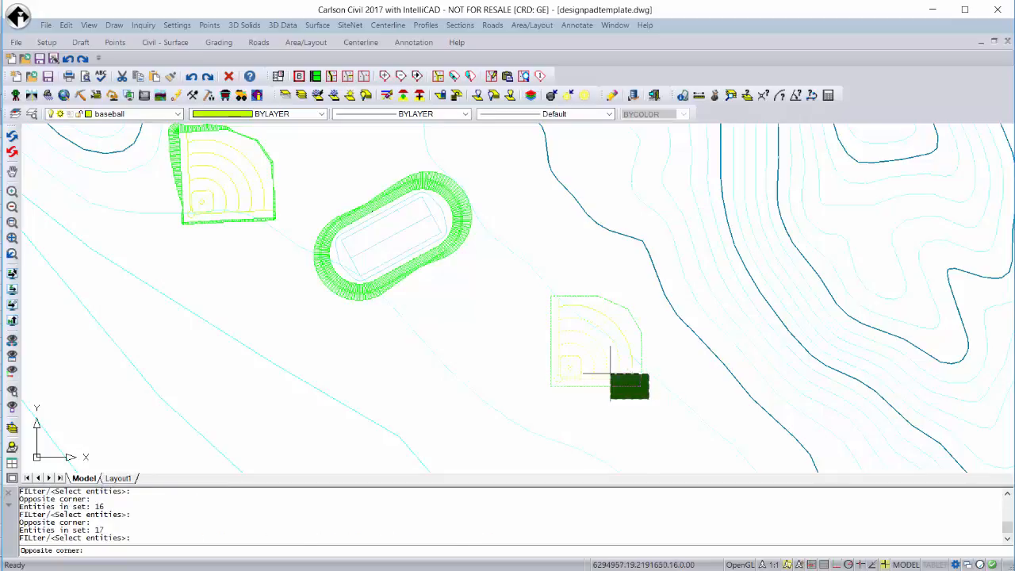
{"action": "left_click", "coordinate": [613, 379]}
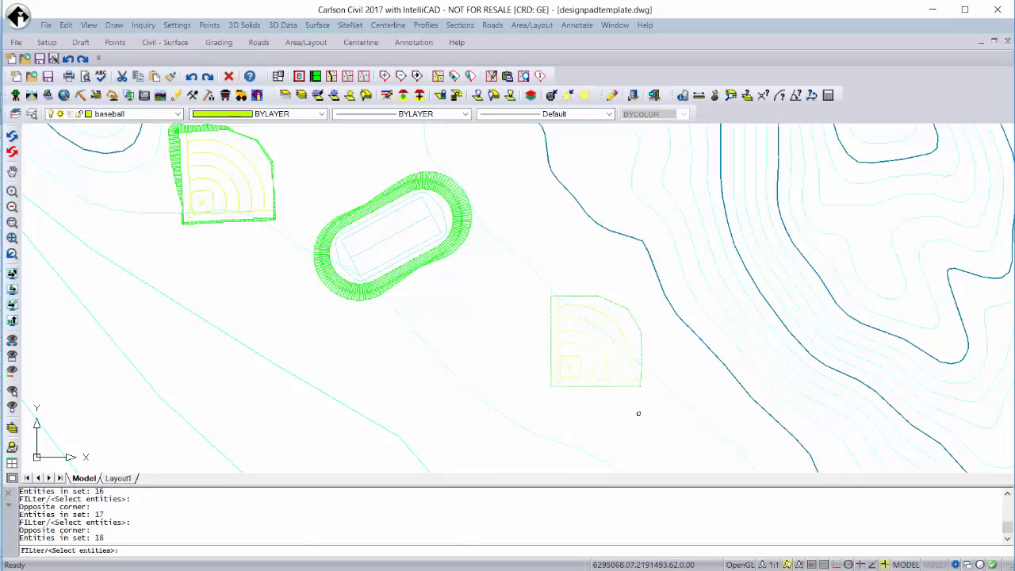
{"action": "key", "text": "Return"}
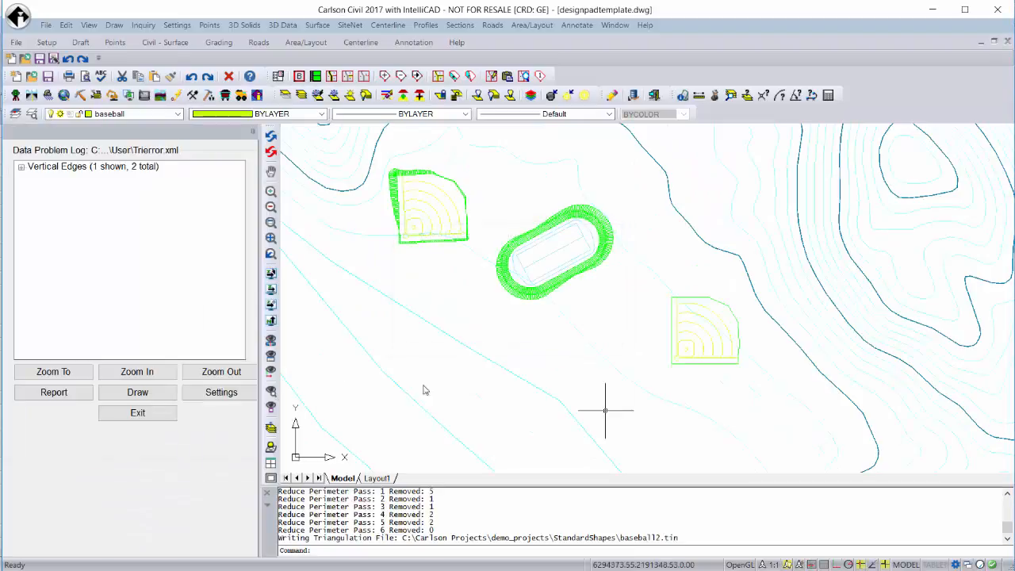
{"action": "left_click", "coordinate": [138, 414]}
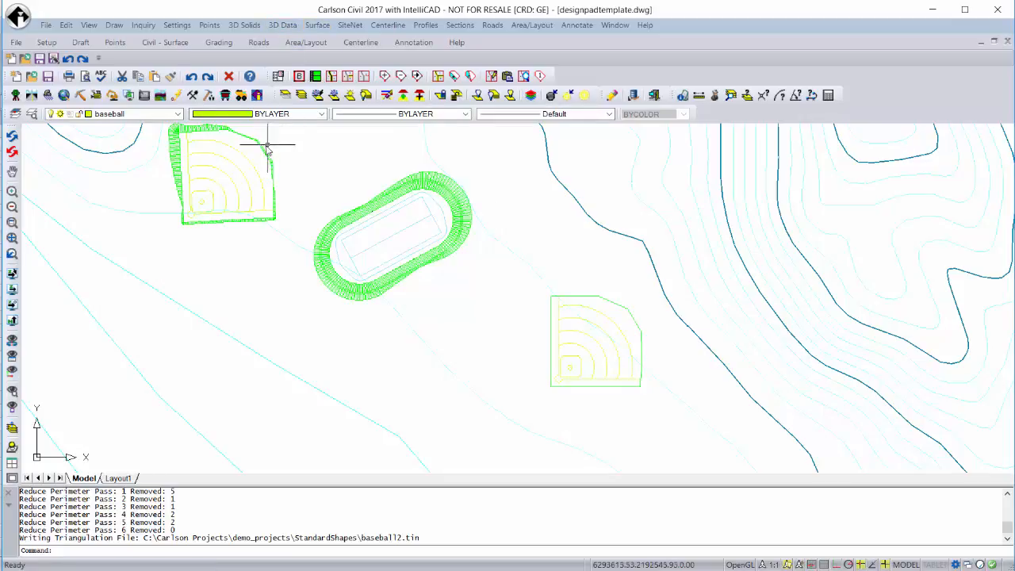
Start Design Pad Template with the existing settings, using the new baseball field's outer perimeter as pad polyline and eg.tin as slope target surface.
{"action": "left_click", "coordinate": [311, 26]}
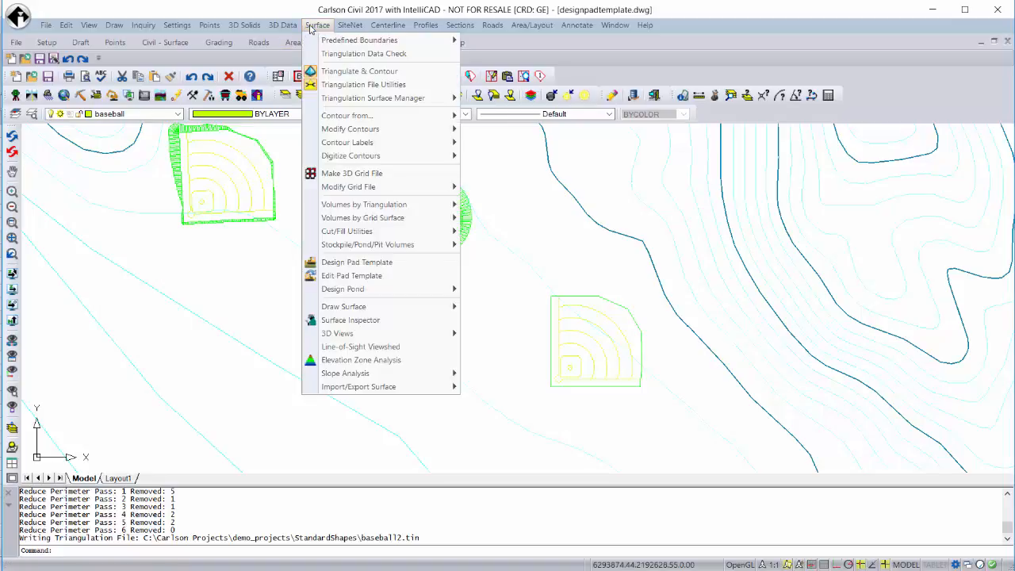
{"action": "left_click", "coordinate": [359, 264]}
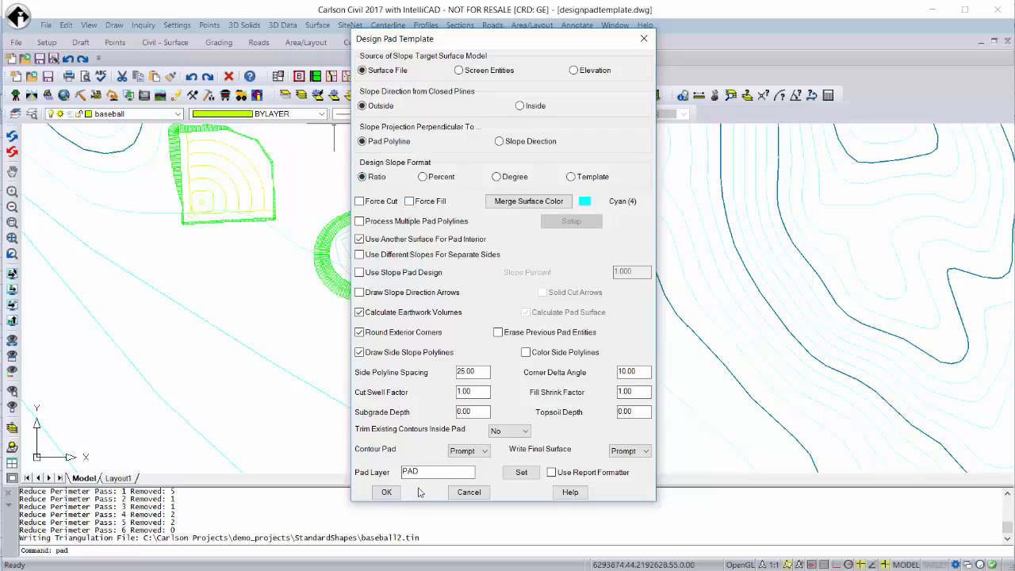
{"action": "left_click", "coordinate": [387, 493]}
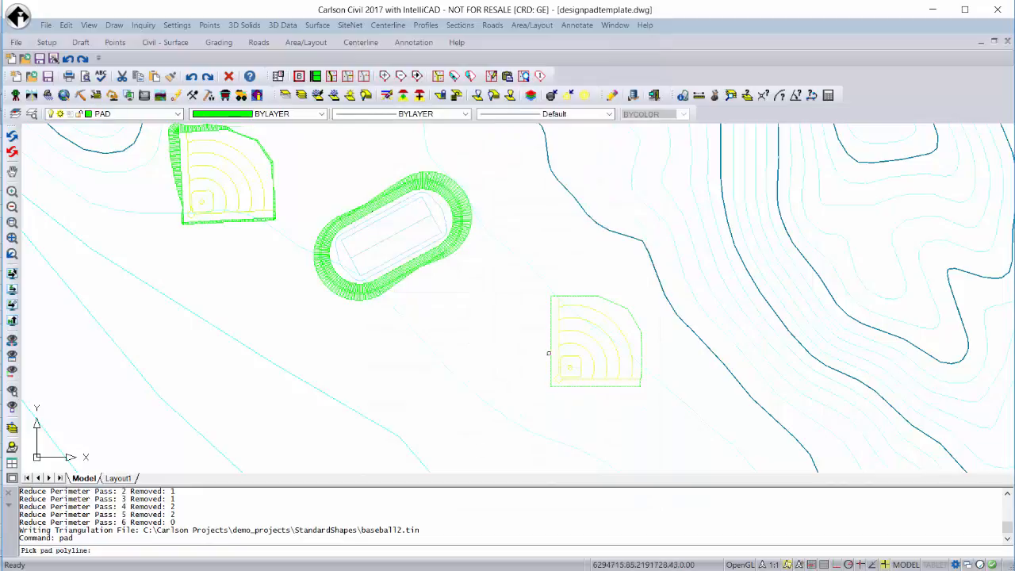
{"action": "left_click", "coordinate": [550, 353]}
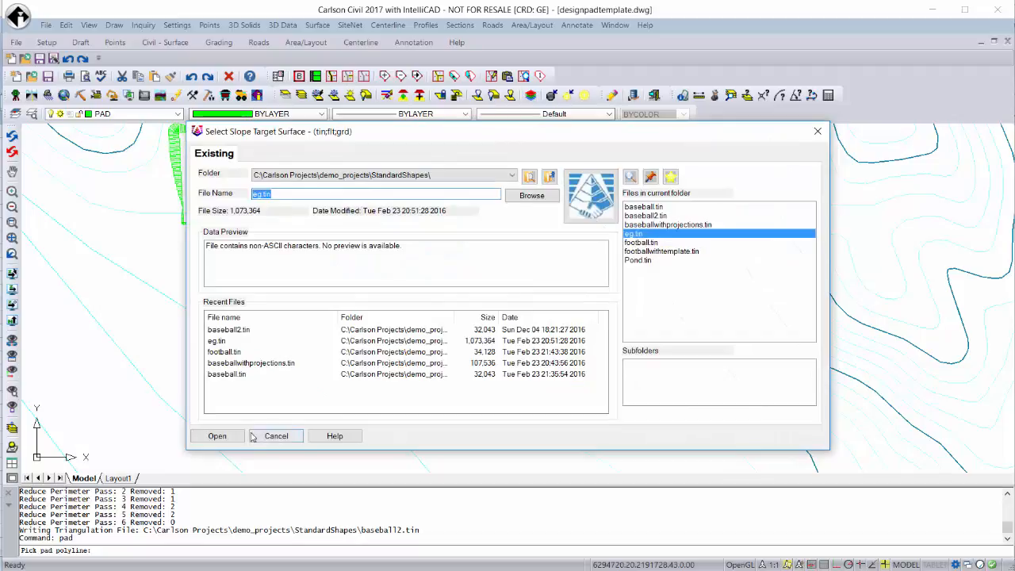
{"action": "left_click", "coordinate": [225, 434]}
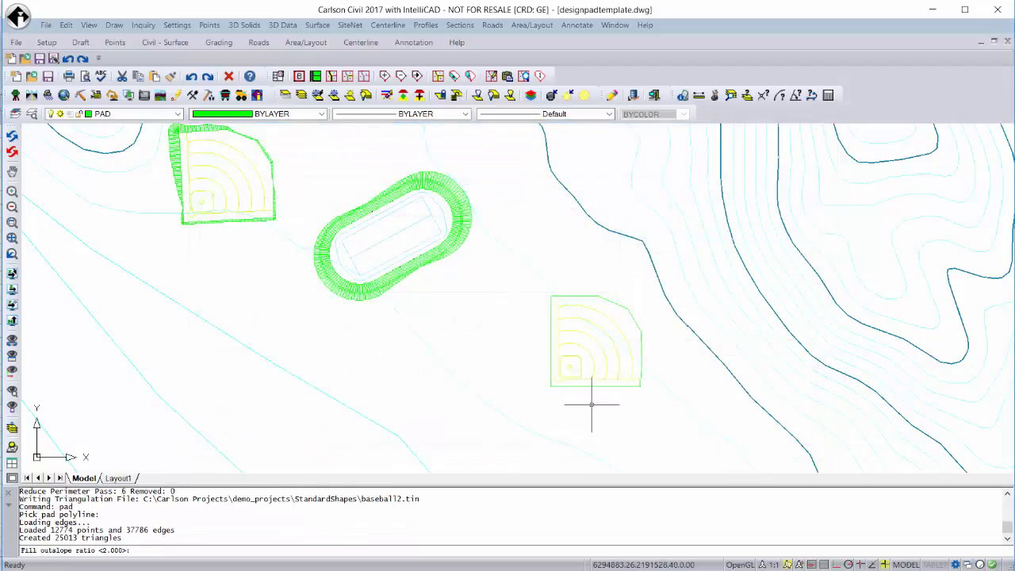
Set the fill and cut outslope ratios to 3 and use baseball2.tin as the pad interior surface.
{"action": "type", "text": "3"}
{"action": "key", "text": "Return"}
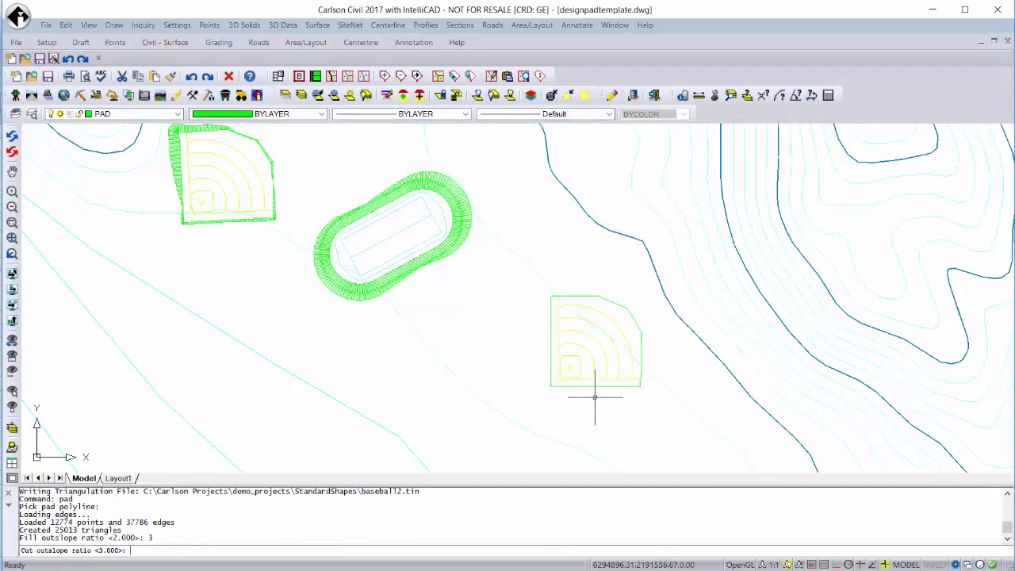
{"action": "type", "text": "3"}
{"action": "key", "text": "Return"}
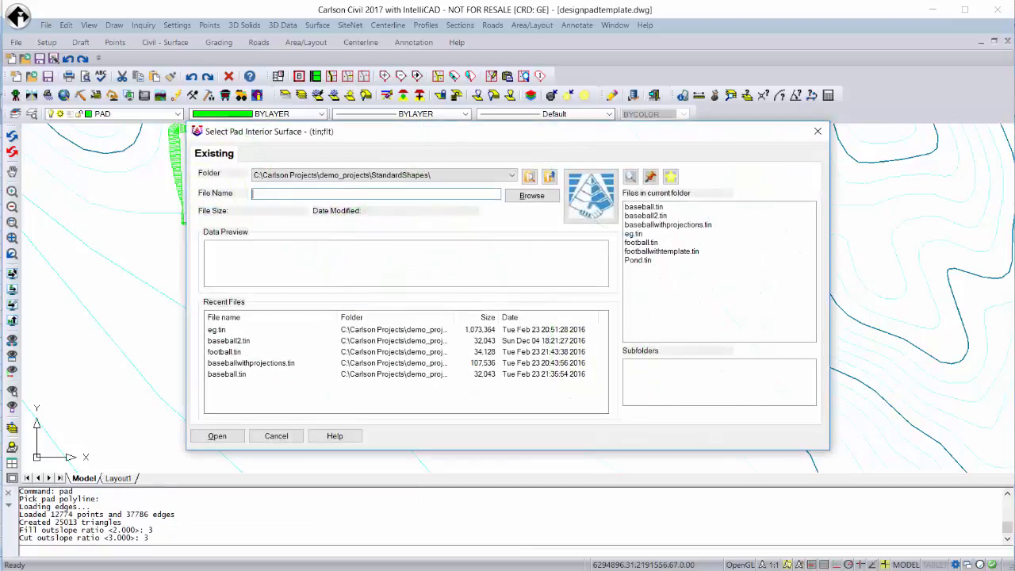
{"action": "left_click", "coordinate": [647, 215]}
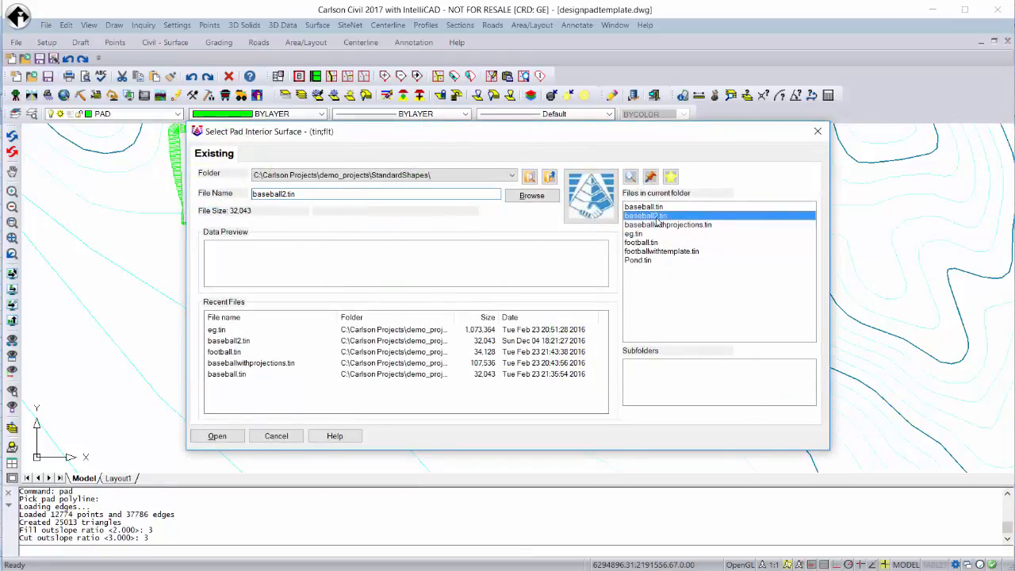
{"action": "left_click", "coordinate": [237, 438]}
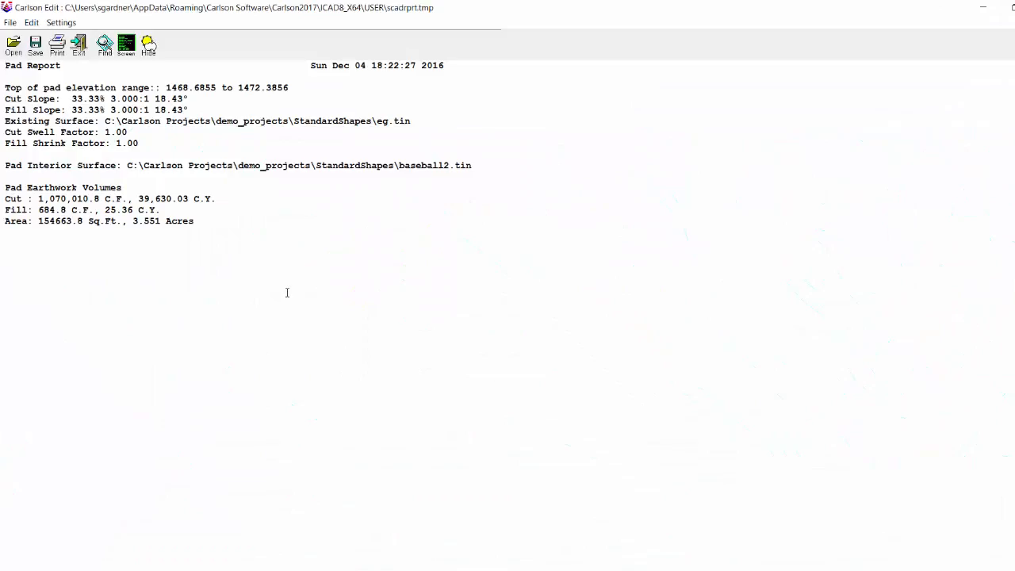
Close the pad report, keep the pad design without redesigning it, and decline updating the target surface file.
{"action": "left_click", "coordinate": [79, 45]}
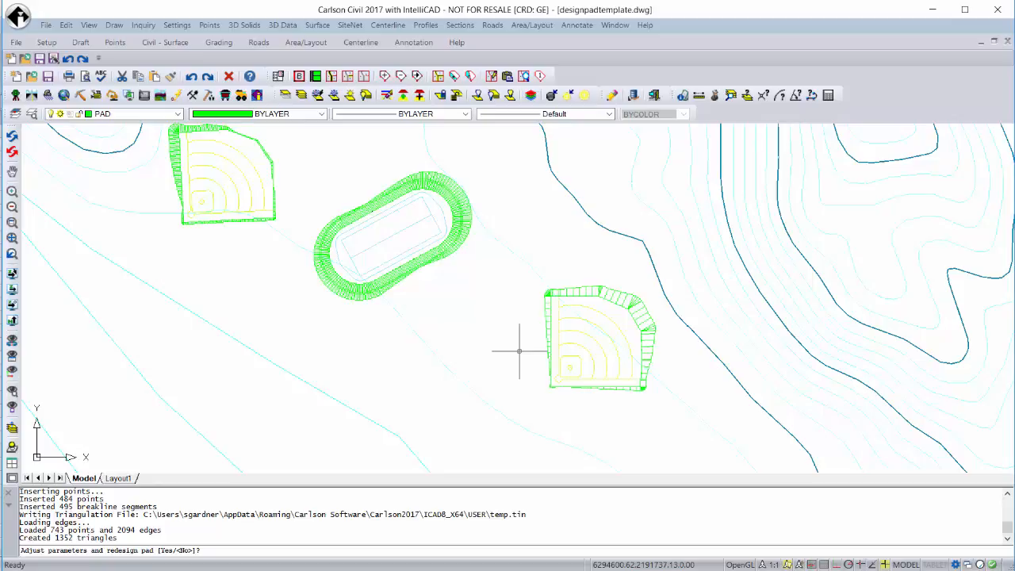
{"action": "type", "text": "n"}
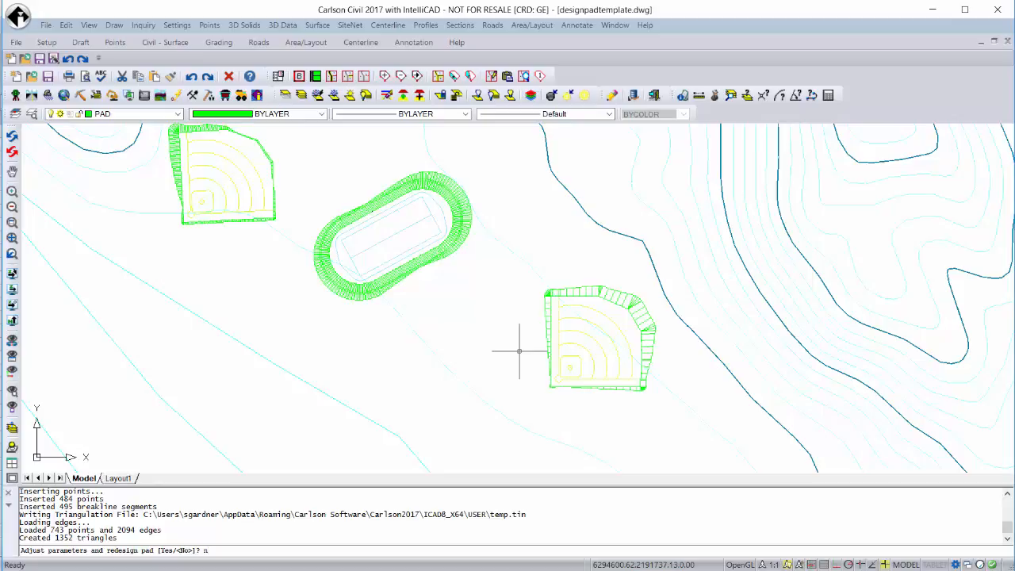
{"action": "key", "text": "Return"}
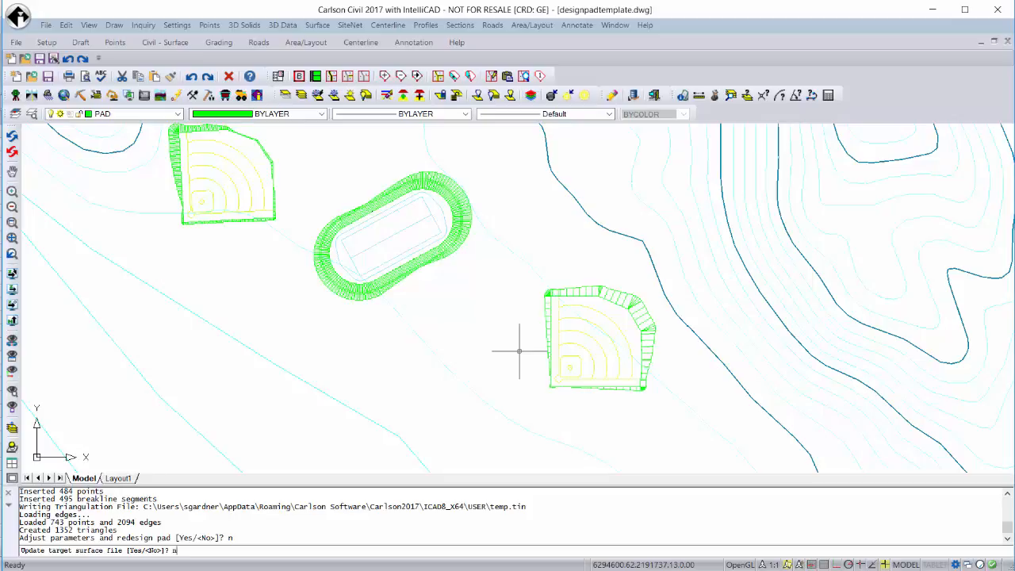
{"action": "type", "text": "n"}
{"action": "key", "text": "Return"}
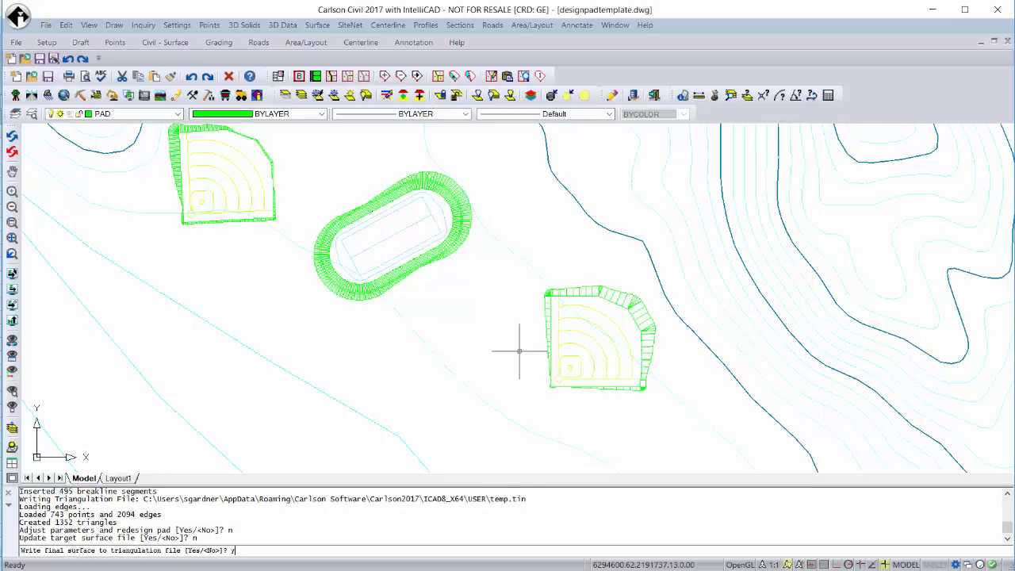
Write the pad's final surface to baseball2withprojections.tin without merging it with the target surface, and decline contouring the pad.
{"action": "key", "text": "Return"}
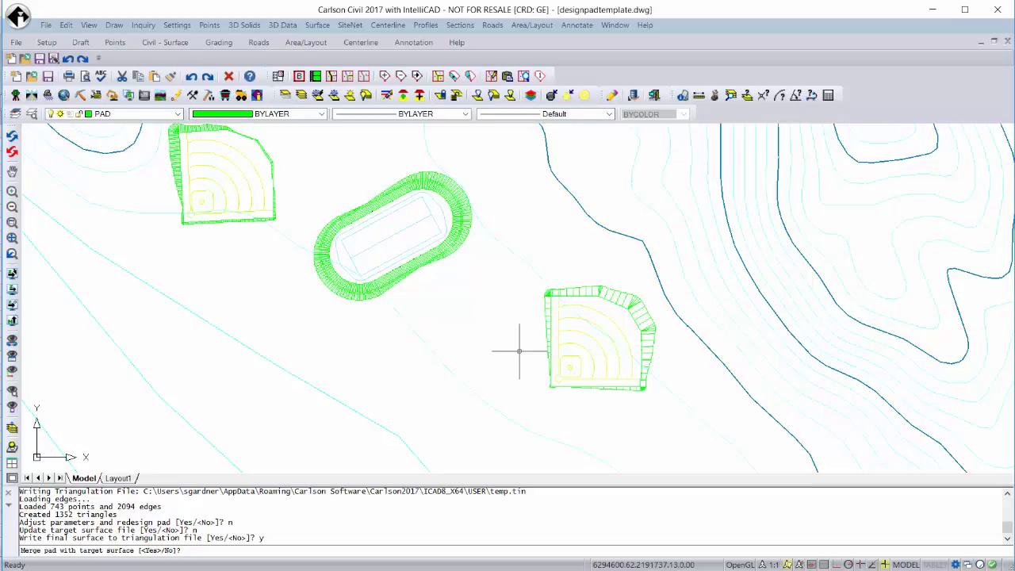
{"action": "type", "text": "n"}
{"action": "key", "text": "Return"}
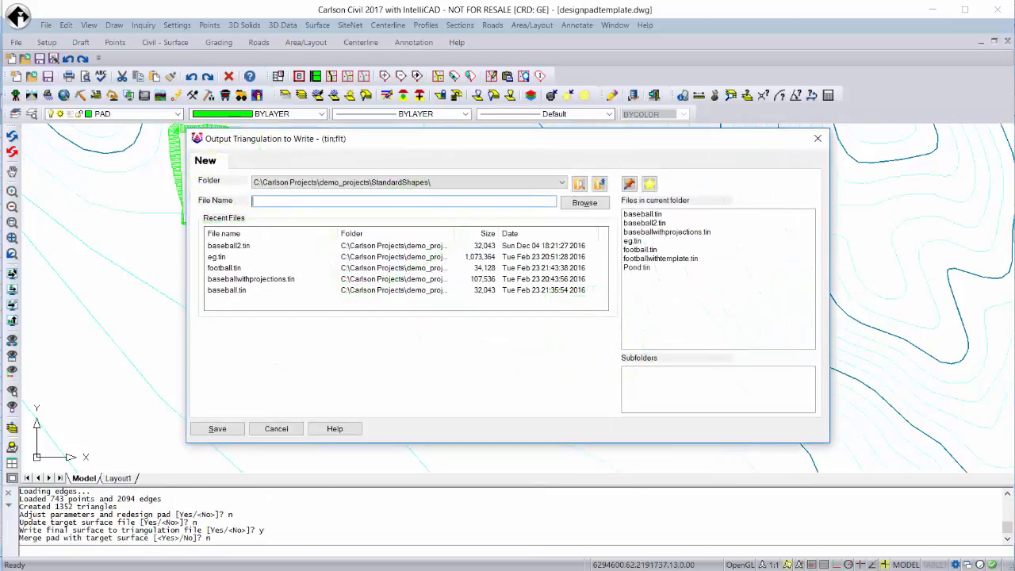
{"action": "type", "text": "b"}
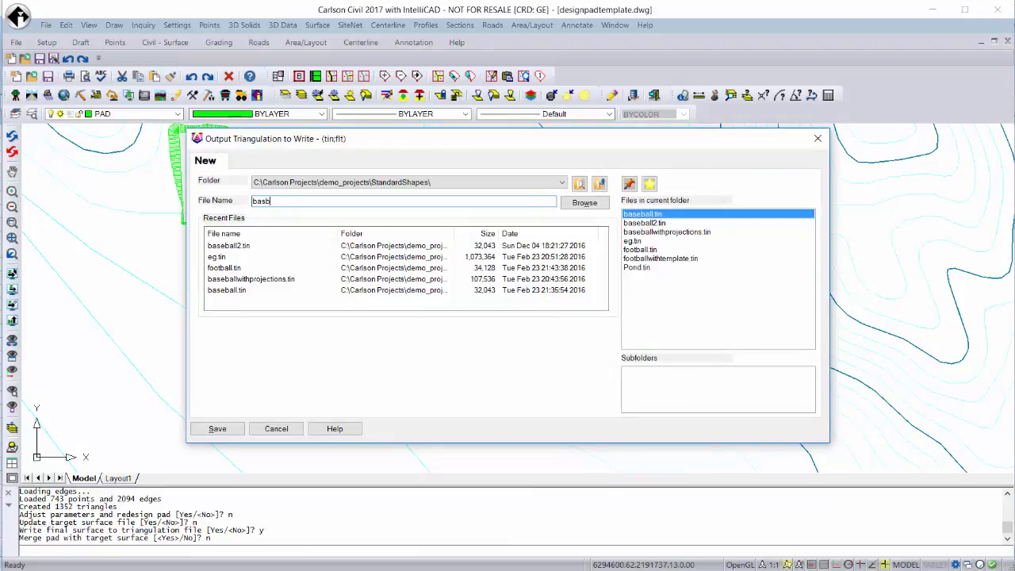
{"action": "type", "text": "aseball2"}
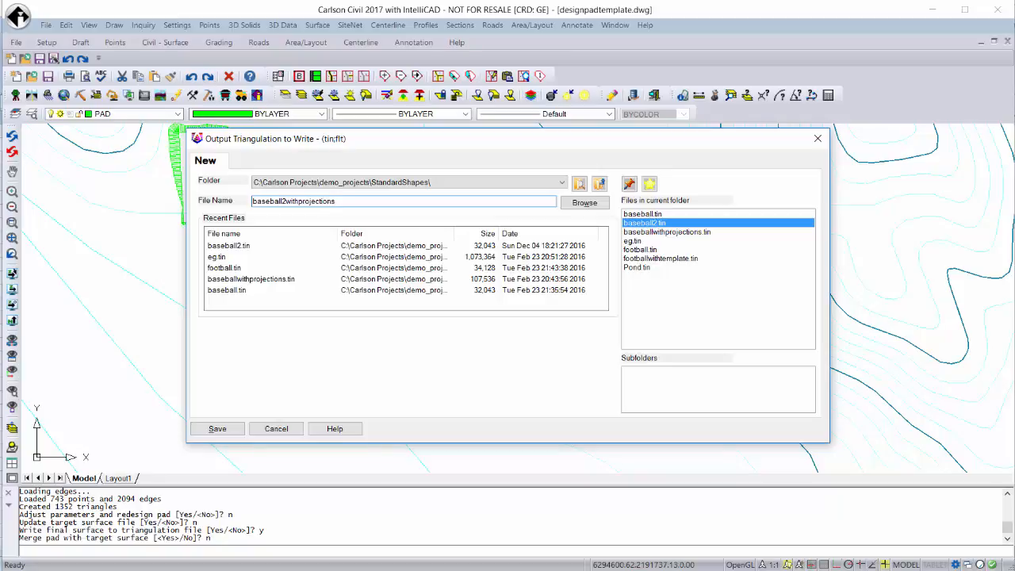
{"action": "type", "text": "withprojections"}
{"action": "left_click", "coordinate": [218, 428]}
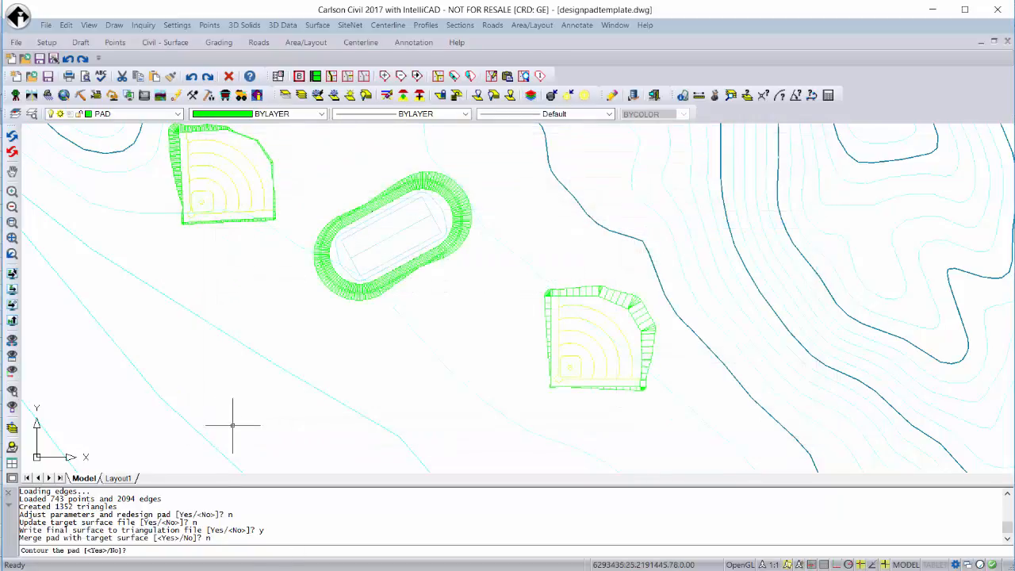
{"action": "type", "text": "n"}
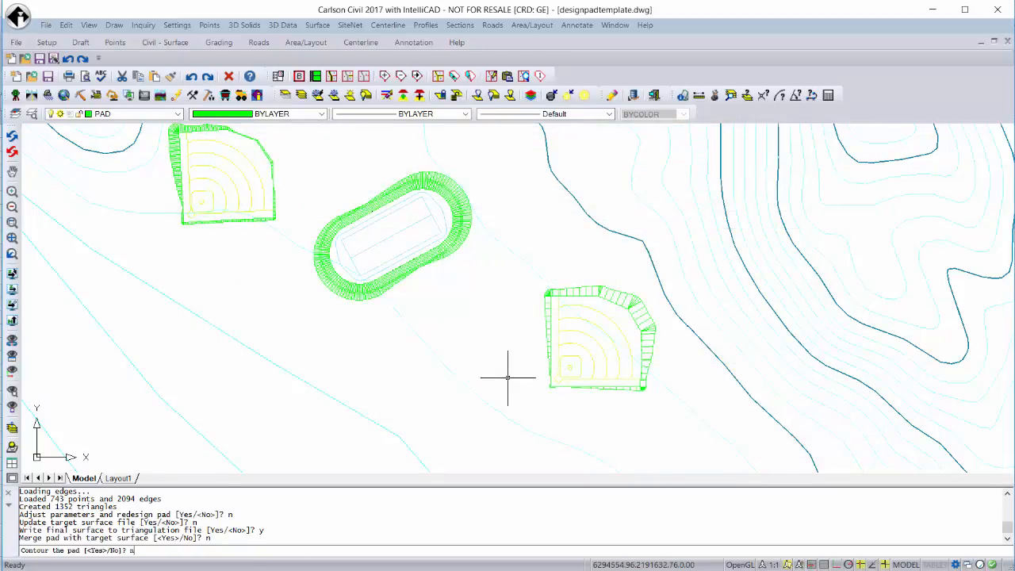
{"action": "key", "text": "Return"}
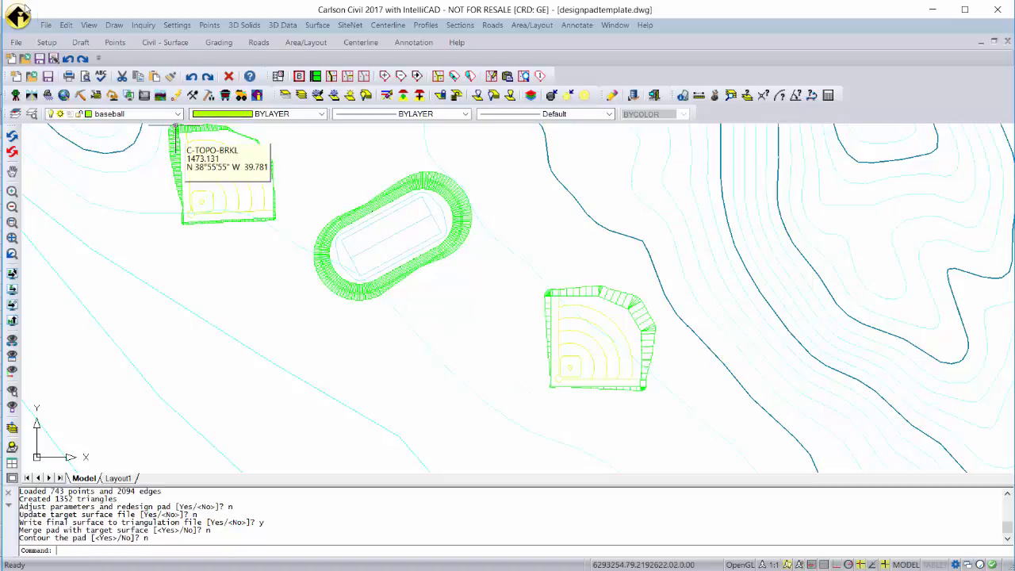
Inspect the baseball2withprojections.tin surface from several angles in the 3D surface viewer, and exit the viewer.
{"action": "left_click", "coordinate": [83, 27]}
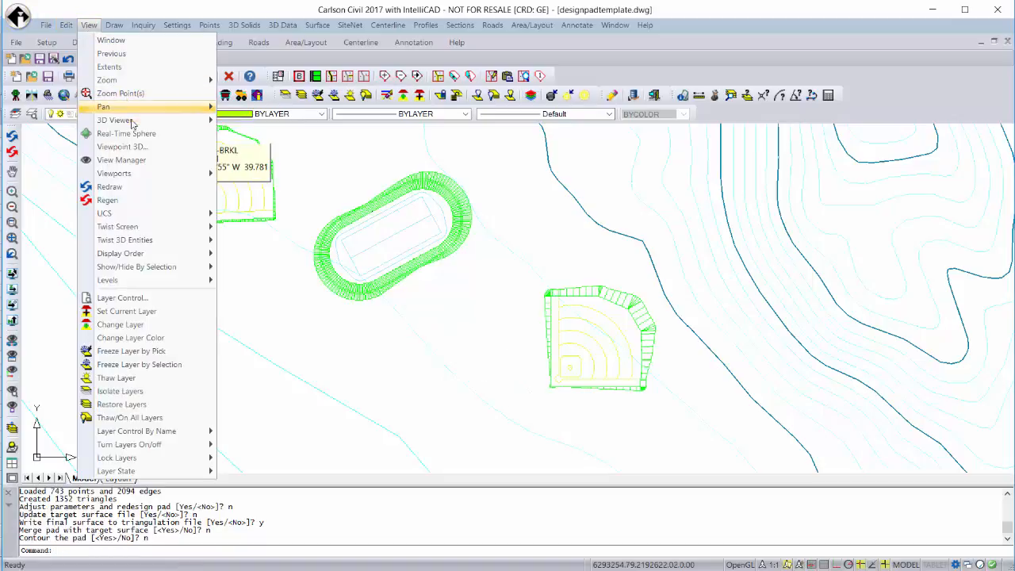
{"action": "mouse_move", "coordinate": [132, 122]}
{"action": "left_click", "coordinate": [255, 147]}
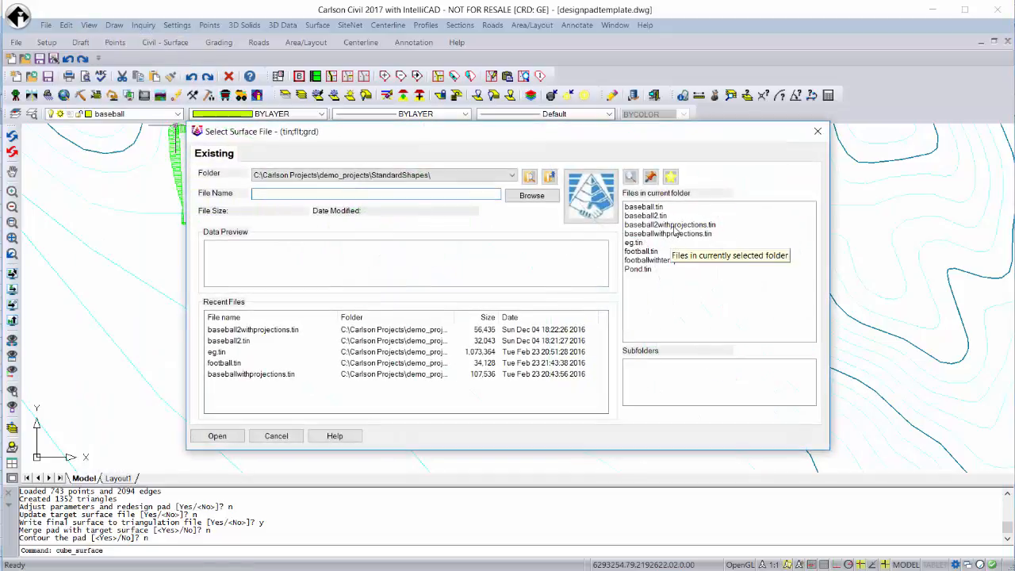
{"action": "left_click", "coordinate": [674, 226]}
{"action": "left_click", "coordinate": [216, 436]}
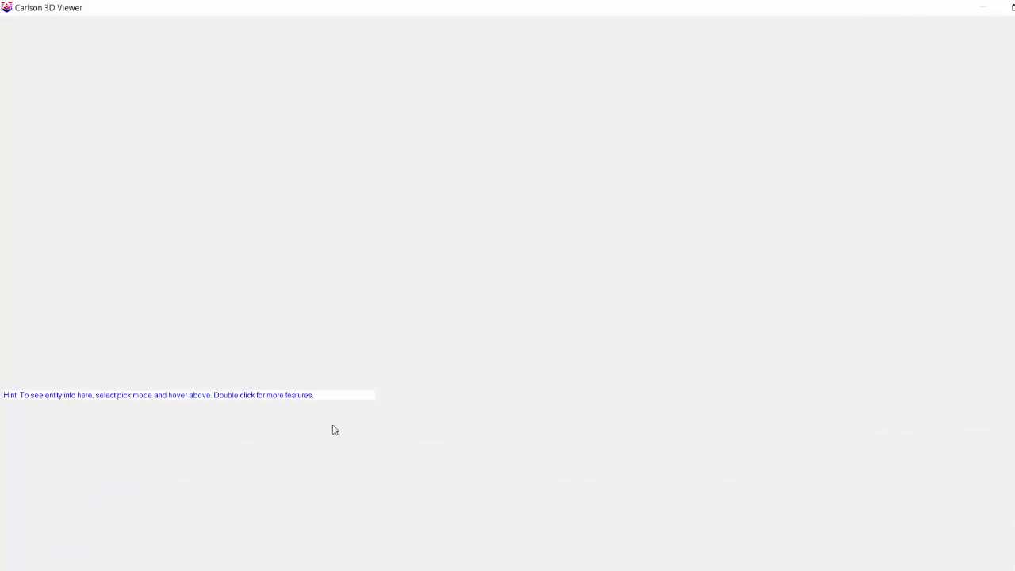
{"action": "left_click_drag", "start_coordinate": [409, 389], "coordinate": [469, 267]}
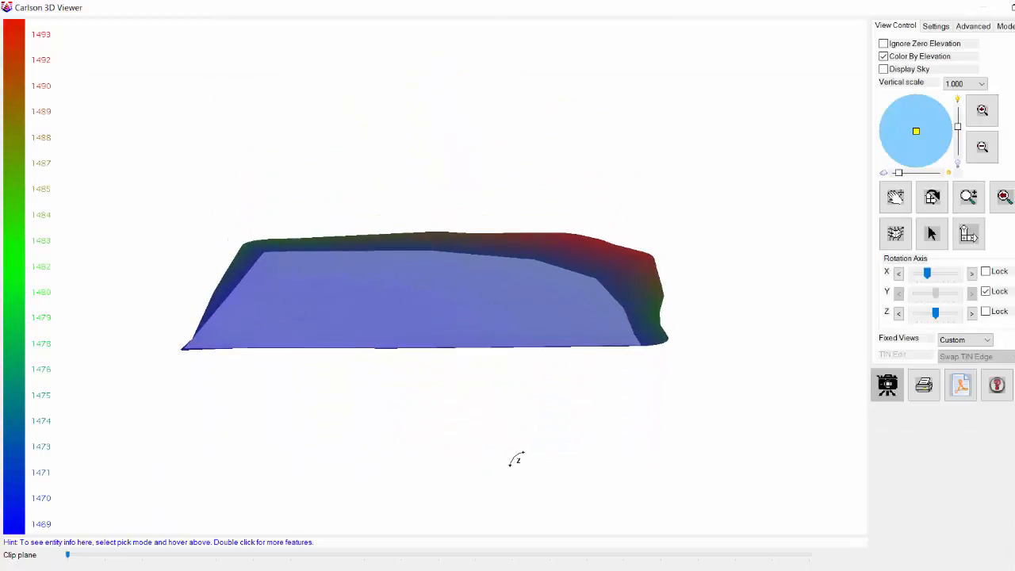
{"action": "left_click_drag", "start_coordinate": [517, 461], "coordinate": [764, 254]}
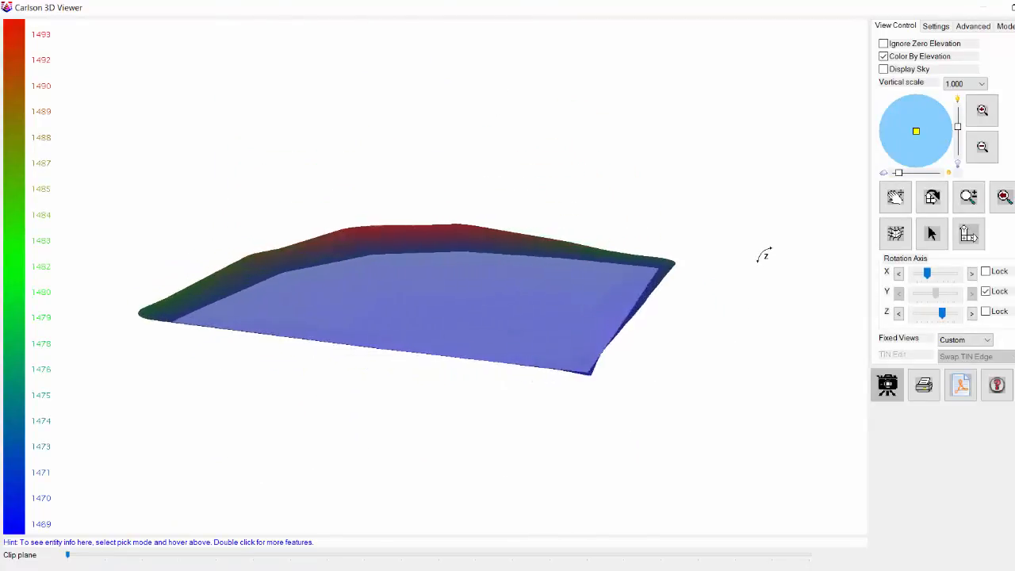
{"action": "left_click_drag", "start_coordinate": [483, 408], "coordinate": [471, 427]}
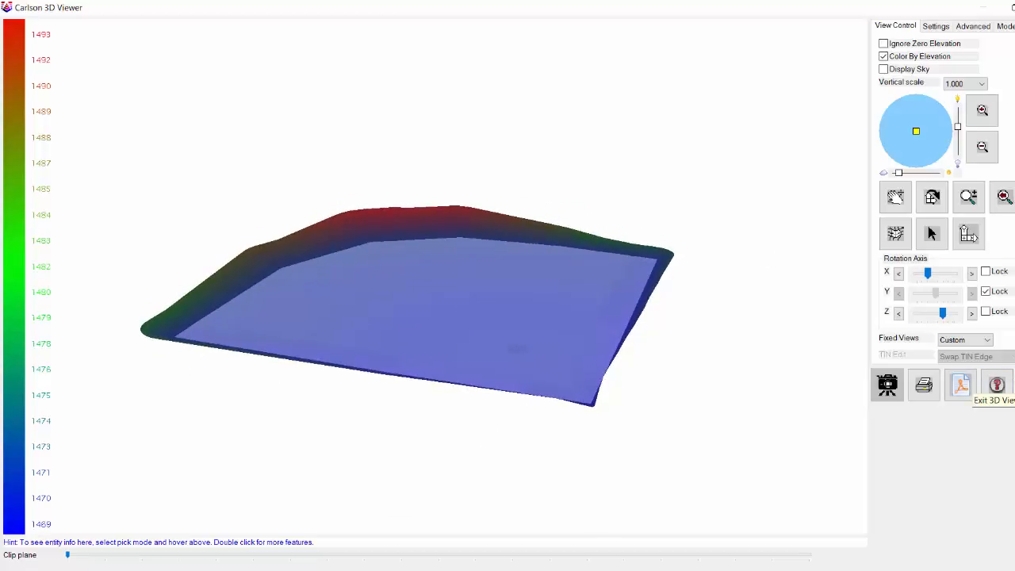
{"action": "left_click", "coordinate": [998, 385]}
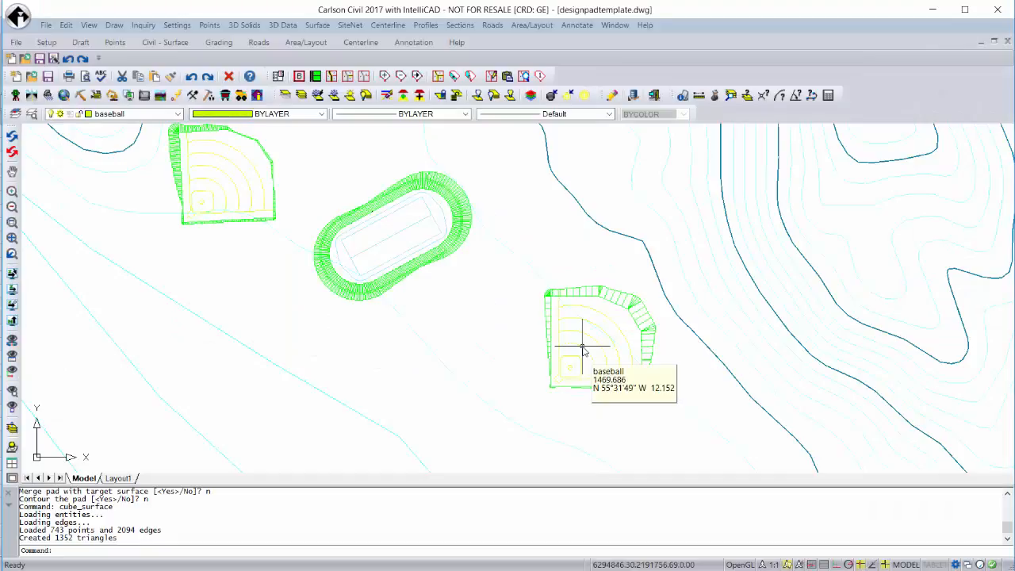